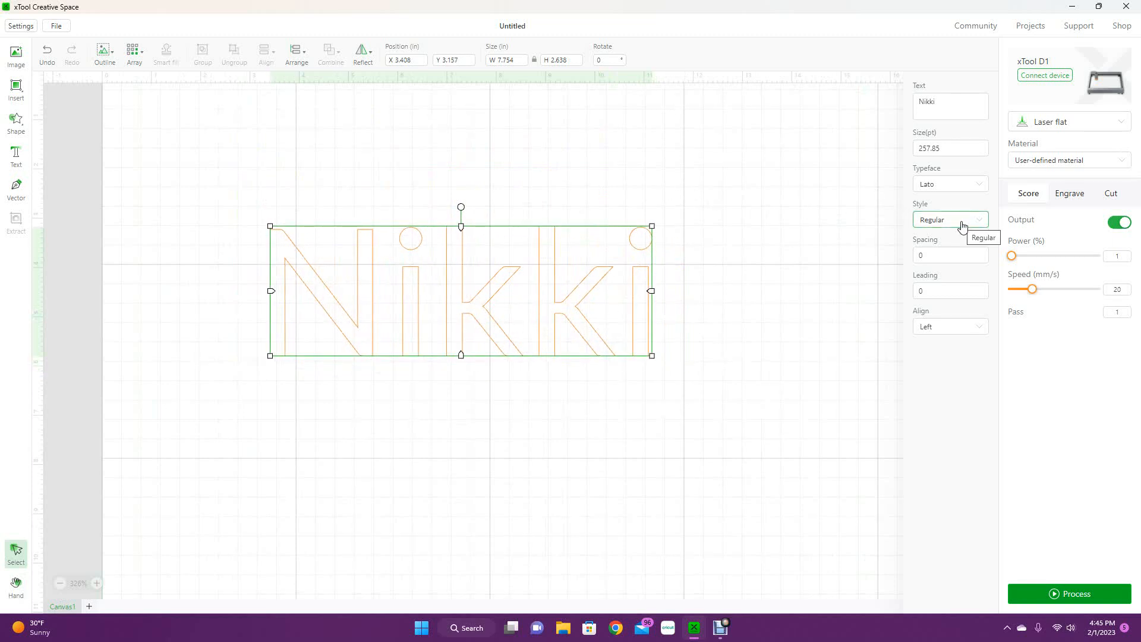
- Set the name text's typeface to CC Songbird and move it to about X 4.218, Y 1.141 in
{"action": "left_click", "coordinate": [973, 188]}
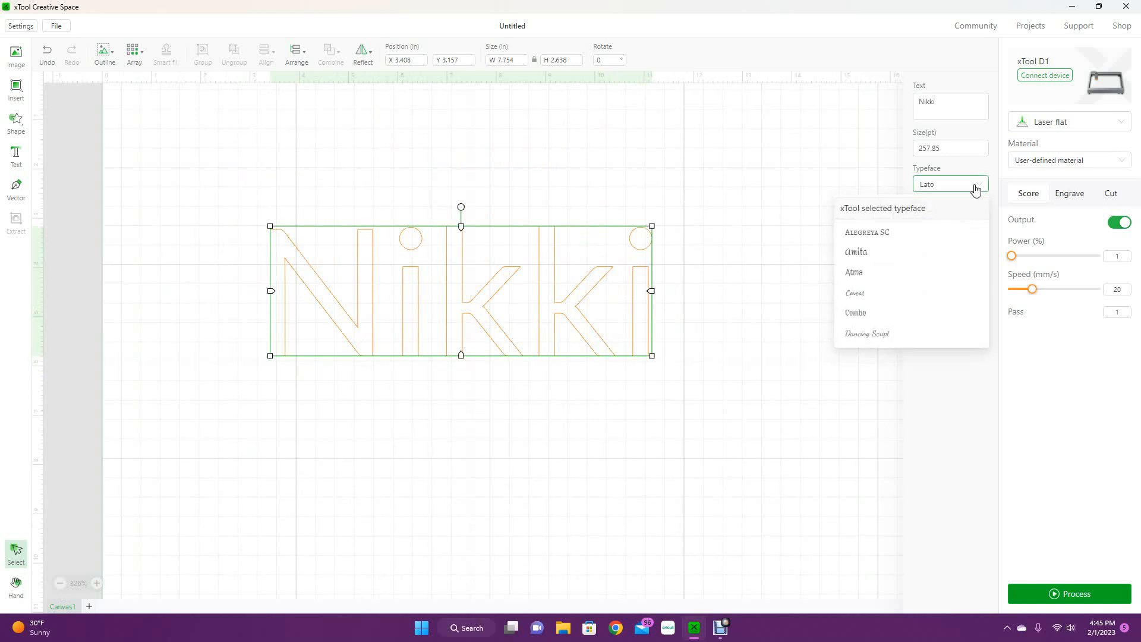
{"action": "scroll", "coordinate": [909, 286], "scroll_direction": "down", "scroll_amount": 10}
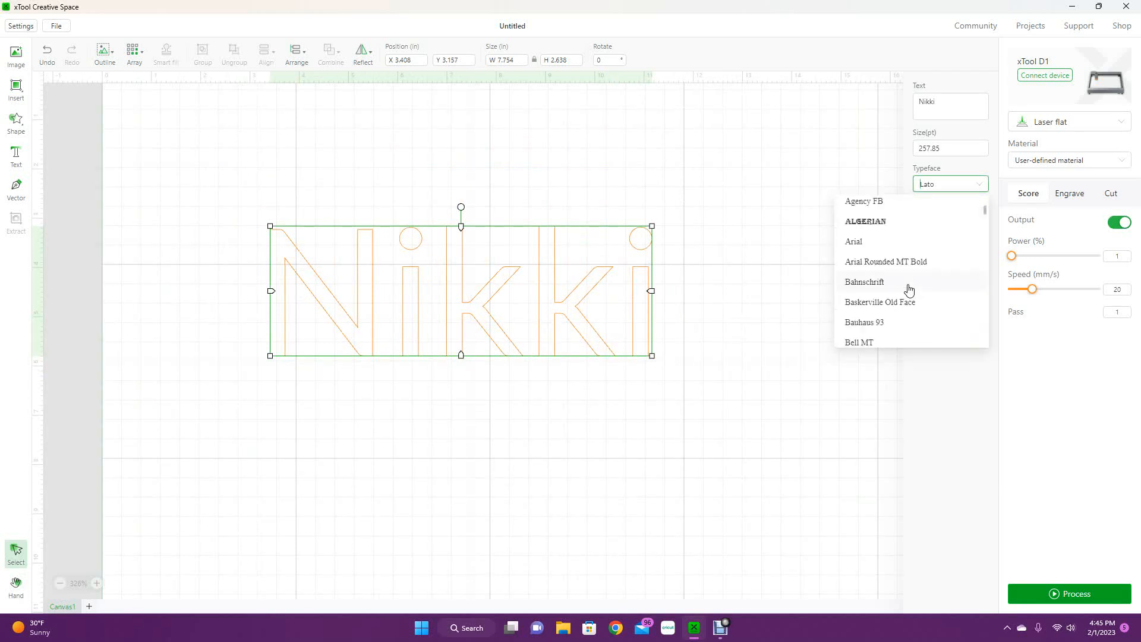
{"action": "scroll", "coordinate": [910, 289], "scroll_direction": "down", "scroll_amount": 15}
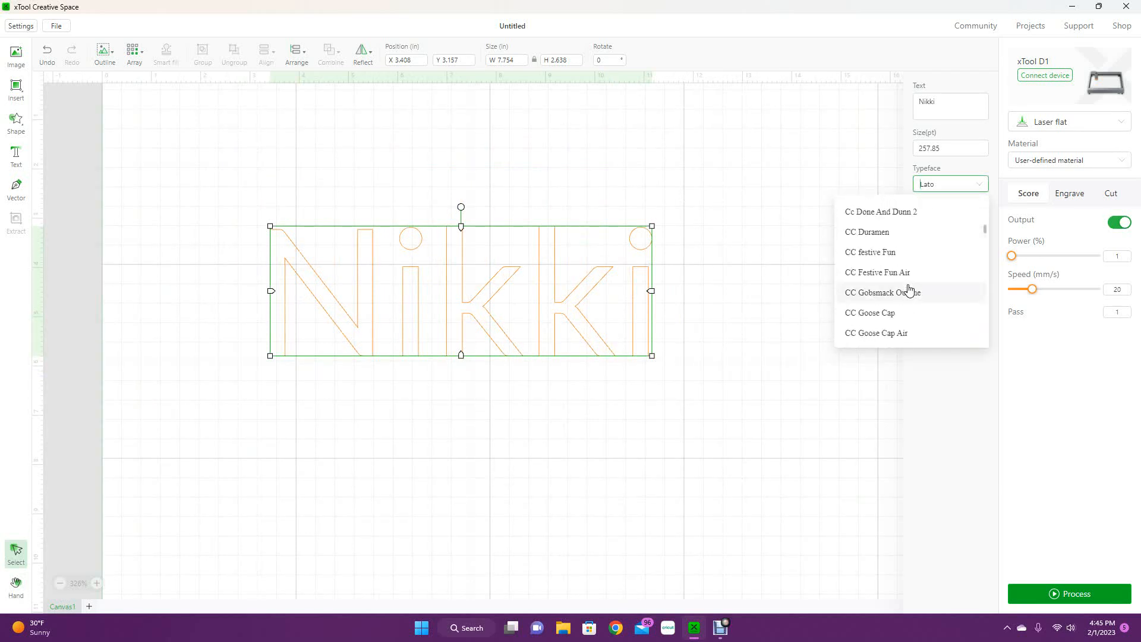
{"action": "scroll", "coordinate": [909, 292], "scroll_direction": "down", "scroll_amount": 4}
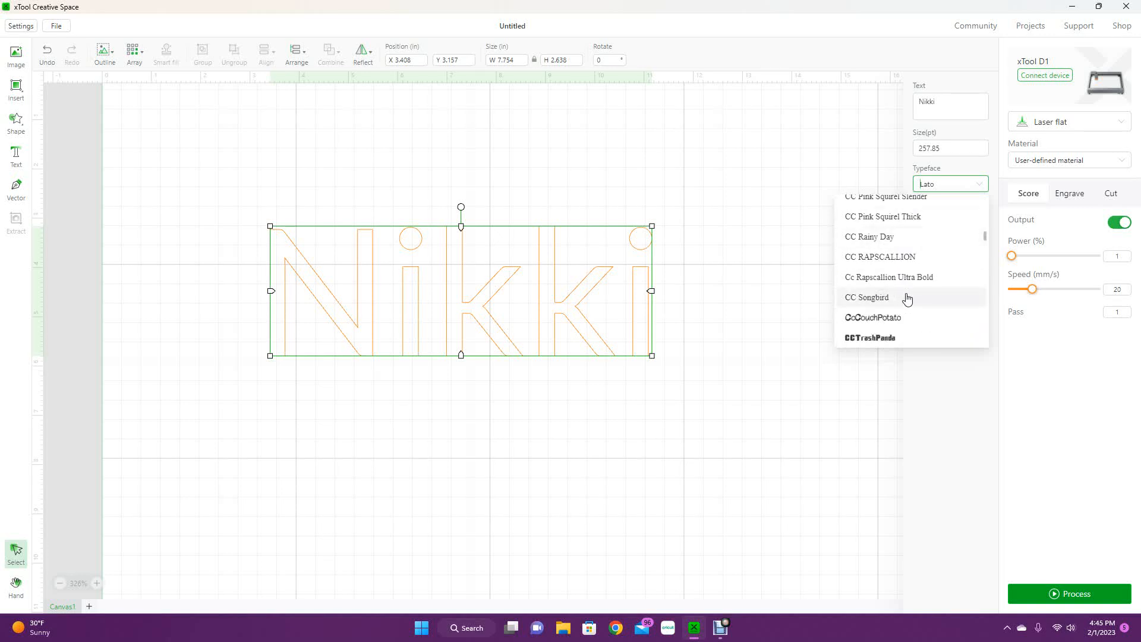
{"action": "left_click", "coordinate": [907, 297]}
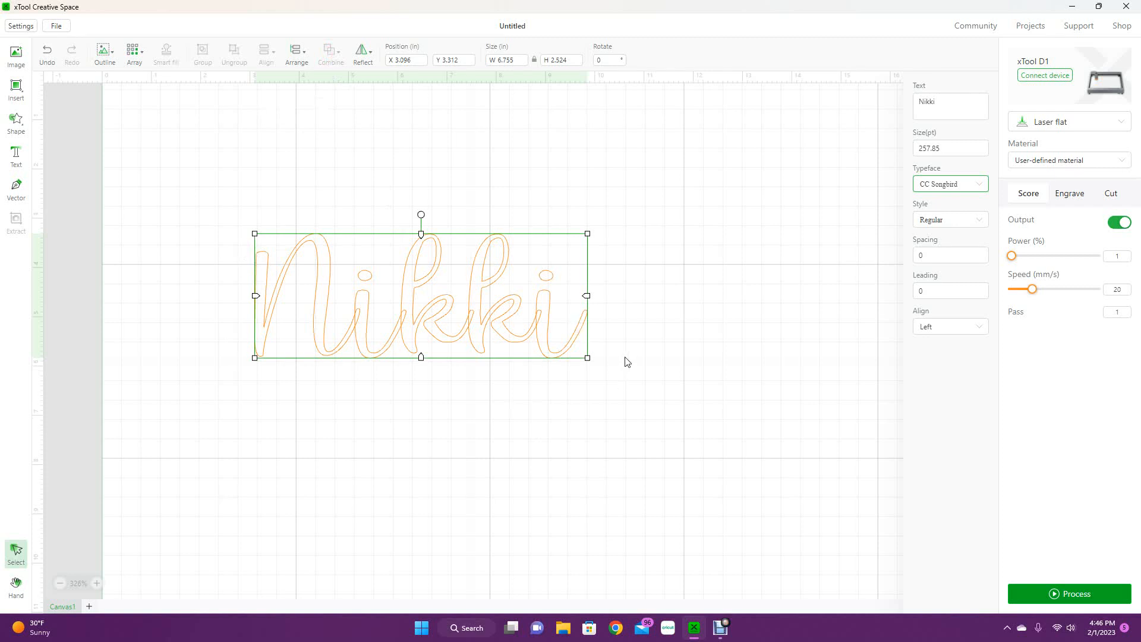
{"action": "left_click_drag", "start_coordinate": [436, 319], "coordinate": [488, 225]}
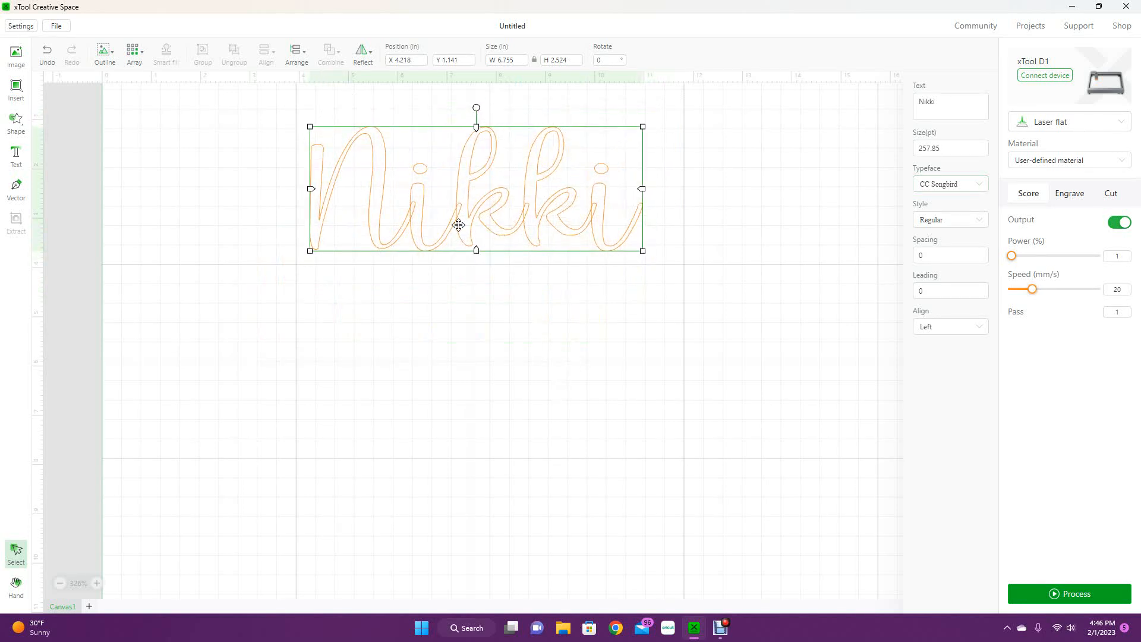
- Add a new text object below the name and set its content to a capital N
{"action": "left_click", "coordinate": [954, 101]}
{"action": "left_click", "coordinate": [16, 155]}
{"action": "left_click", "coordinate": [516, 146]}
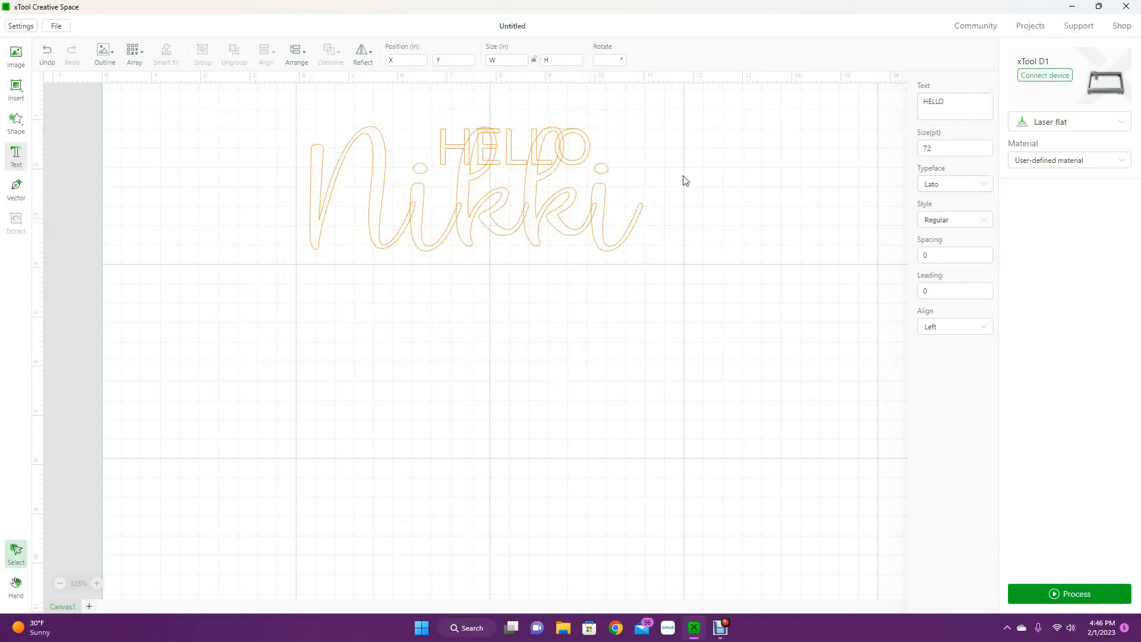
{"action": "left_click_drag", "start_coordinate": [570, 148], "coordinate": [514, 327]}
{"action": "left_click", "coordinate": [947, 103]}
{"action": "key", "text": "ctrl+a"}
{"action": "type", "text": "N"}
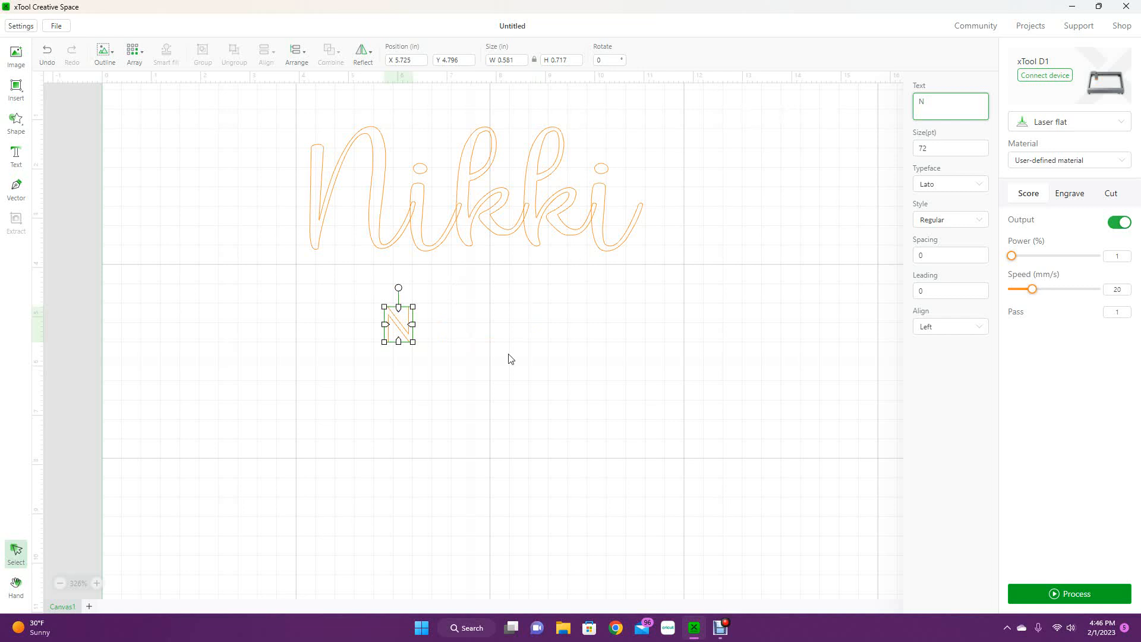
- Set the typeface of the separate N to CC Songbird
{"action": "left_click", "coordinate": [981, 220]}
{"action": "left_click", "coordinate": [968, 221]}
{"action": "left_click", "coordinate": [984, 188]}
{"action": "scroll", "coordinate": [898, 306], "scroll_direction": "down", "scroll_amount": 10}
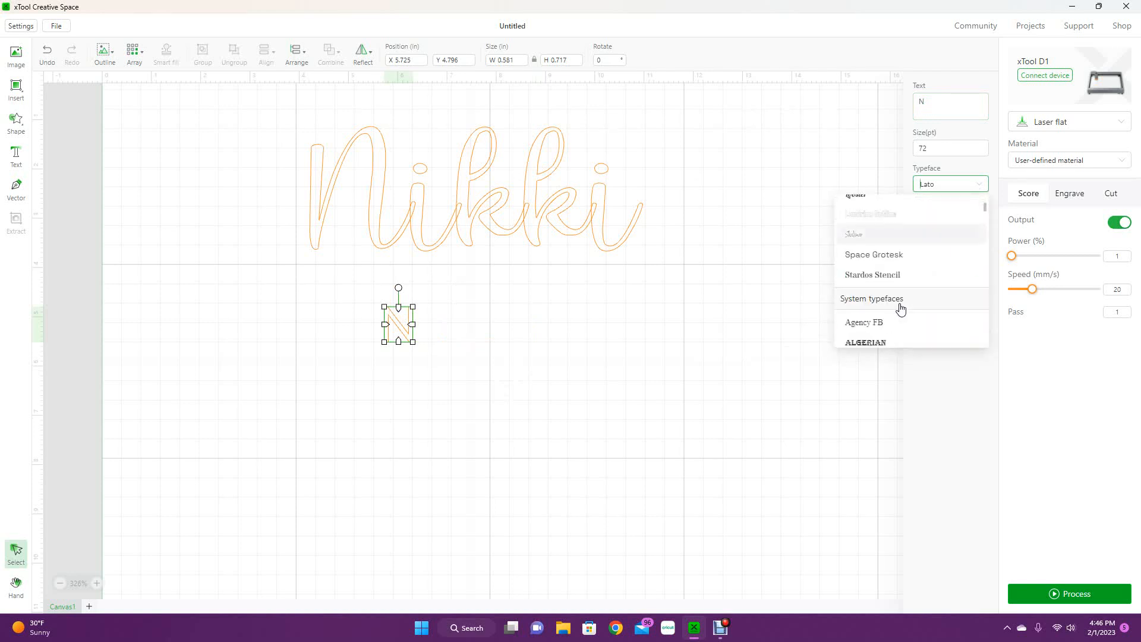
{"action": "scroll", "coordinate": [890, 319], "scroll_direction": "down", "scroll_amount": 5}
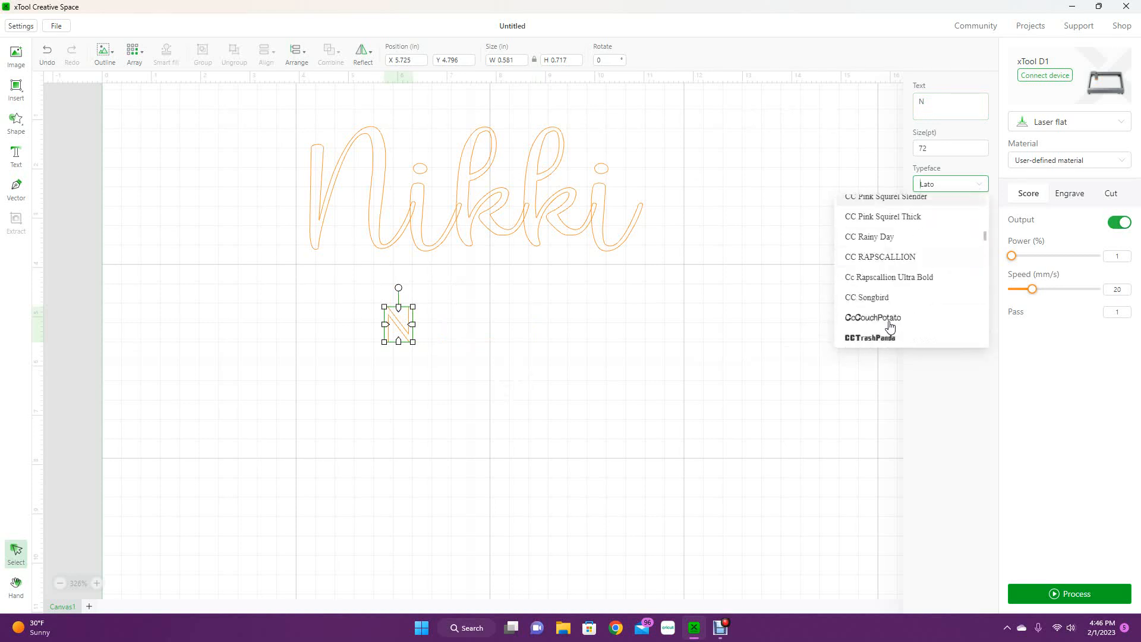
{"action": "scroll", "coordinate": [890, 324], "scroll_direction": "up", "scroll_amount": 1}
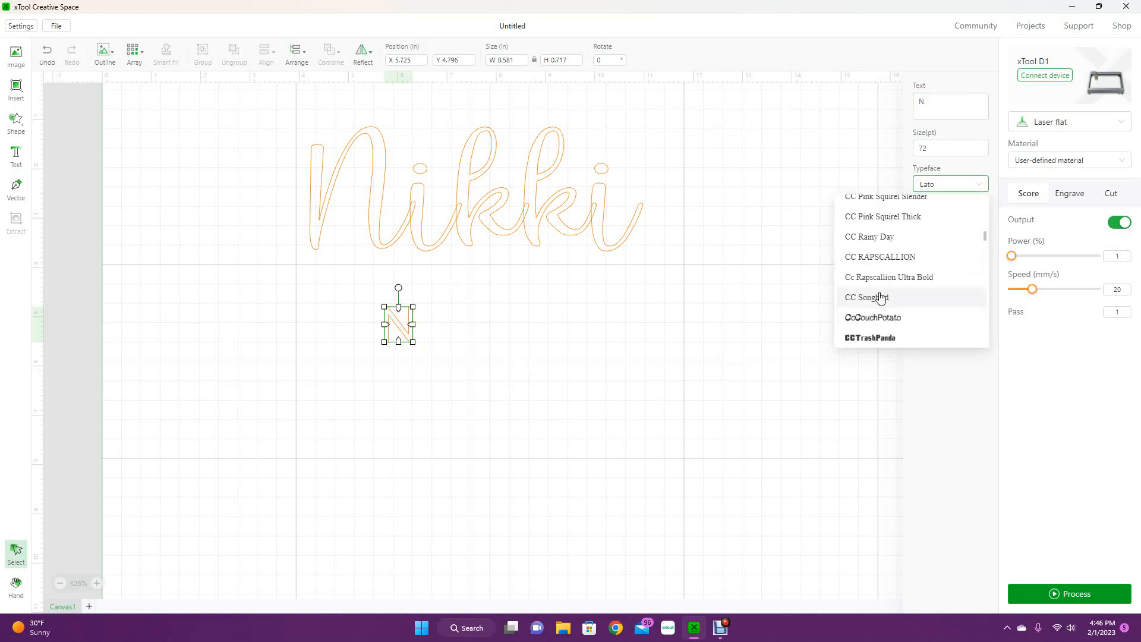
{"action": "left_click", "coordinate": [882, 297]}
- Add a lowercase i as separate text beside the N in the CC Songbird typeface
{"action": "left_click_drag", "start_coordinate": [558, 152], "coordinate": [597, 271]}
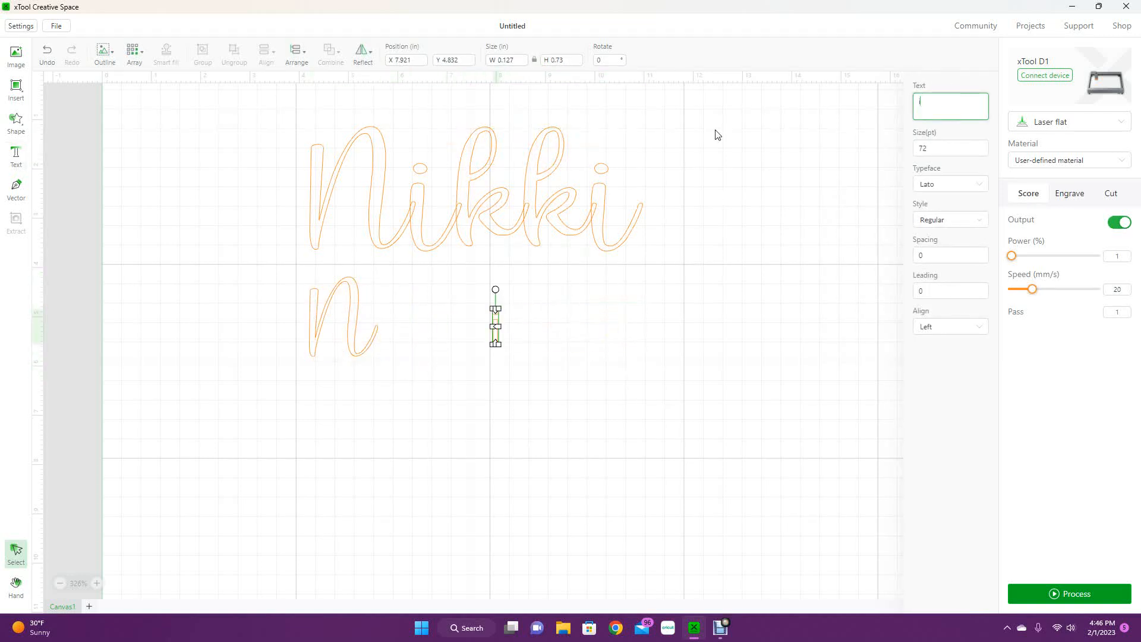
{"action": "left_click", "coordinate": [949, 183]}
{"action": "scroll", "coordinate": [922, 285], "scroll_direction": "down", "scroll_amount": 10}
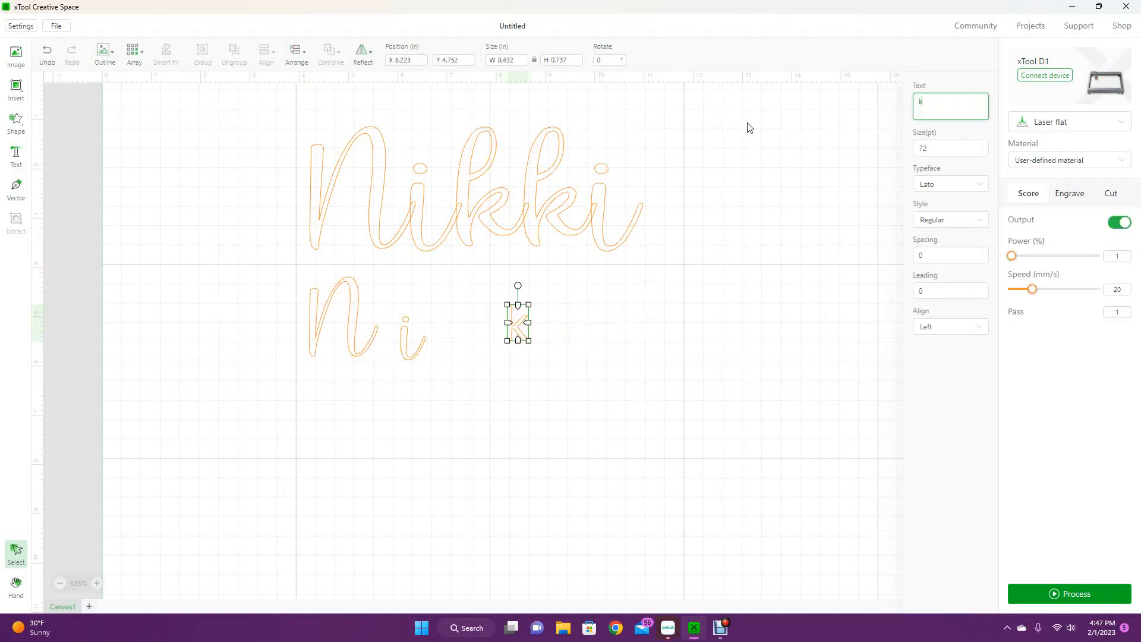
- Set the typeface of the separate k to CC Songbird and place it after the i
{"action": "left_click", "coordinate": [950, 183]}
{"action": "left_click", "coordinate": [904, 301]}
{"action": "left_click", "coordinate": [424, 387]}
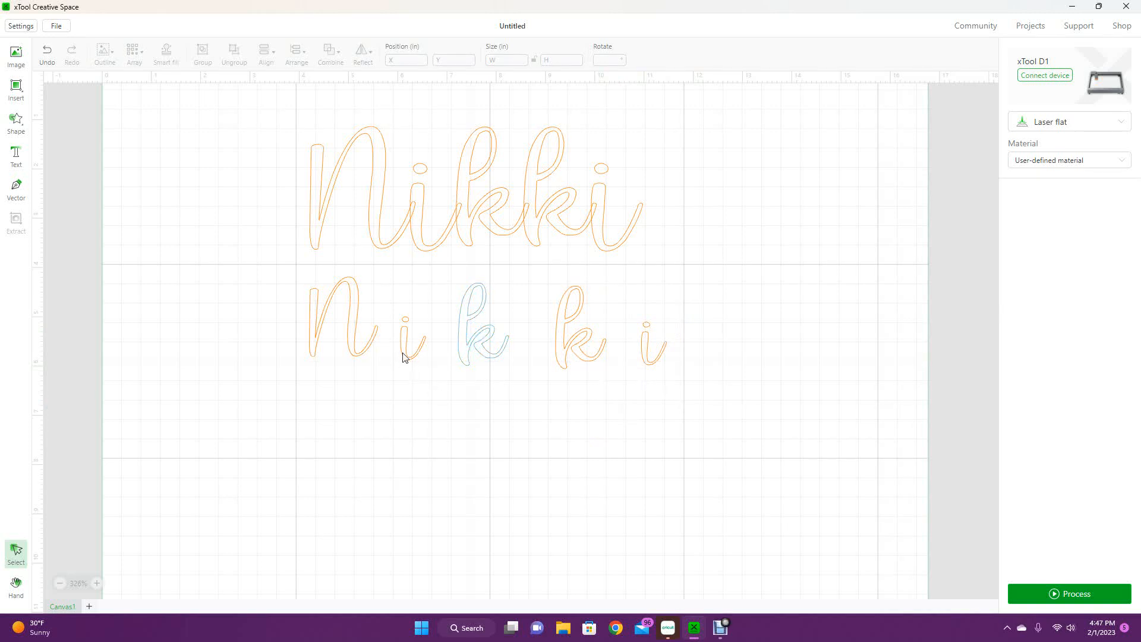
- Set the font size of the complete name text to 257 pt
{"action": "left_click", "coordinate": [346, 343]}
{"action": "left_click", "coordinate": [403, 212]}
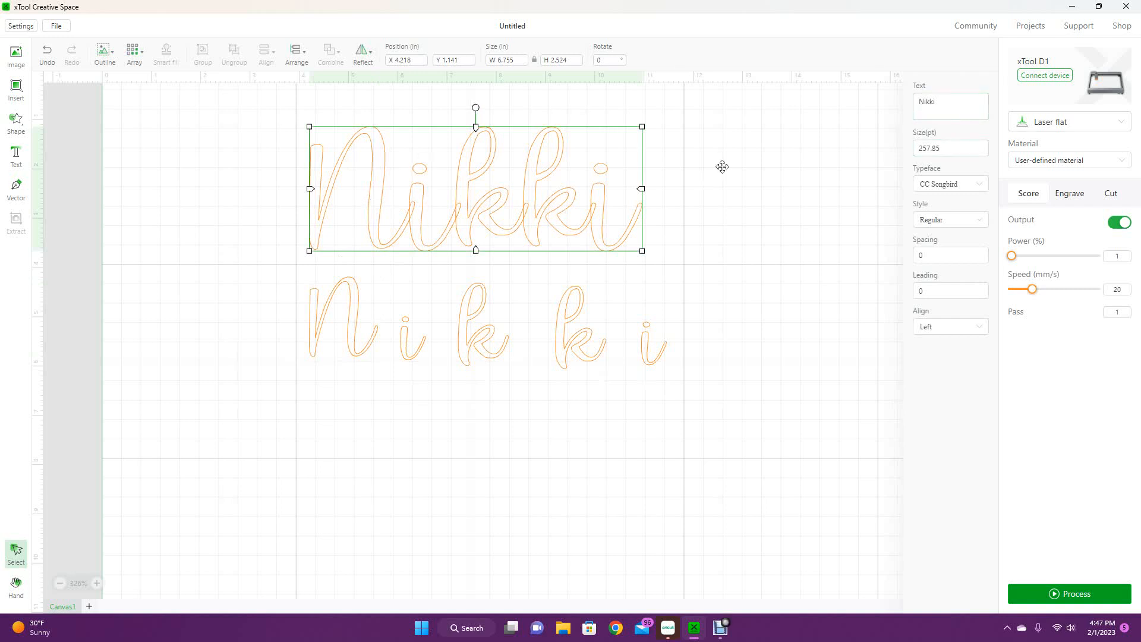
{"action": "double_click", "coordinate": [963, 148]}
{"action": "type", "text": "257."}
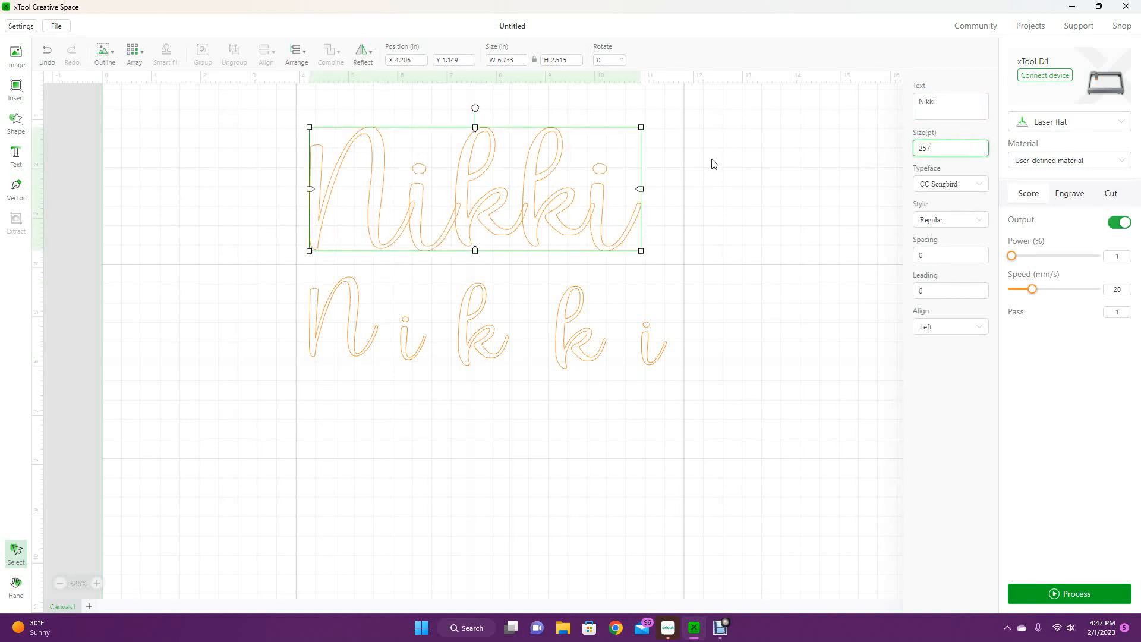
{"action": "left_click", "coordinate": [479, 410]}
- Set the font size of the separate N and the first separate i to 257 pt each
{"action": "left_click", "coordinate": [377, 334]}
{"action": "double_click", "coordinate": [945, 148]}
{"action": "type", "text": "257"}
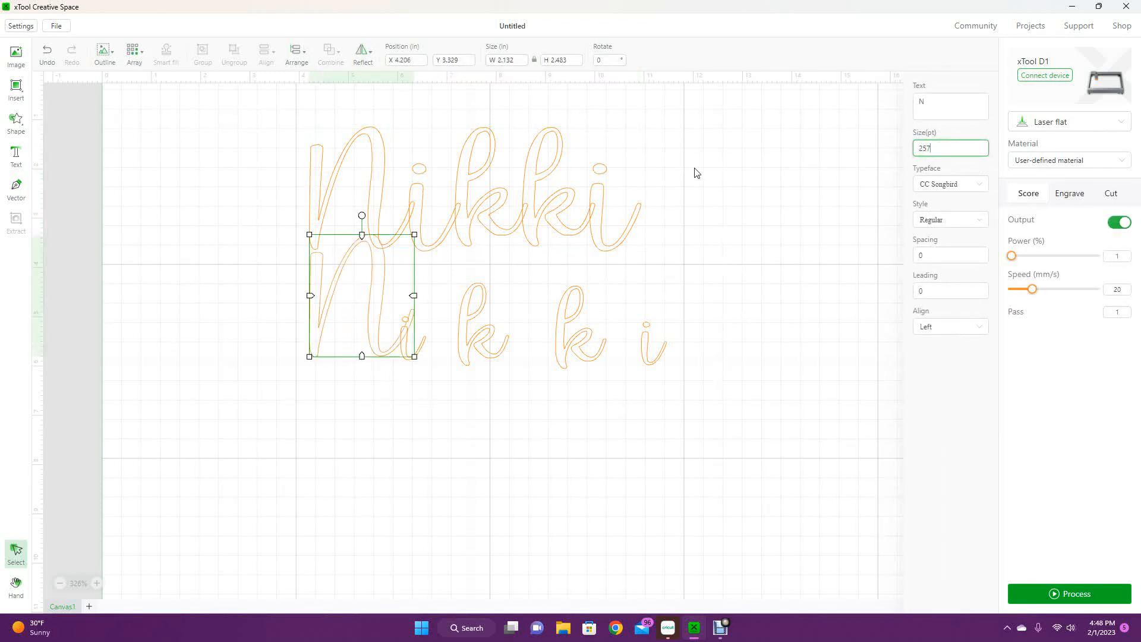
{"action": "left_click", "coordinate": [404, 344]}
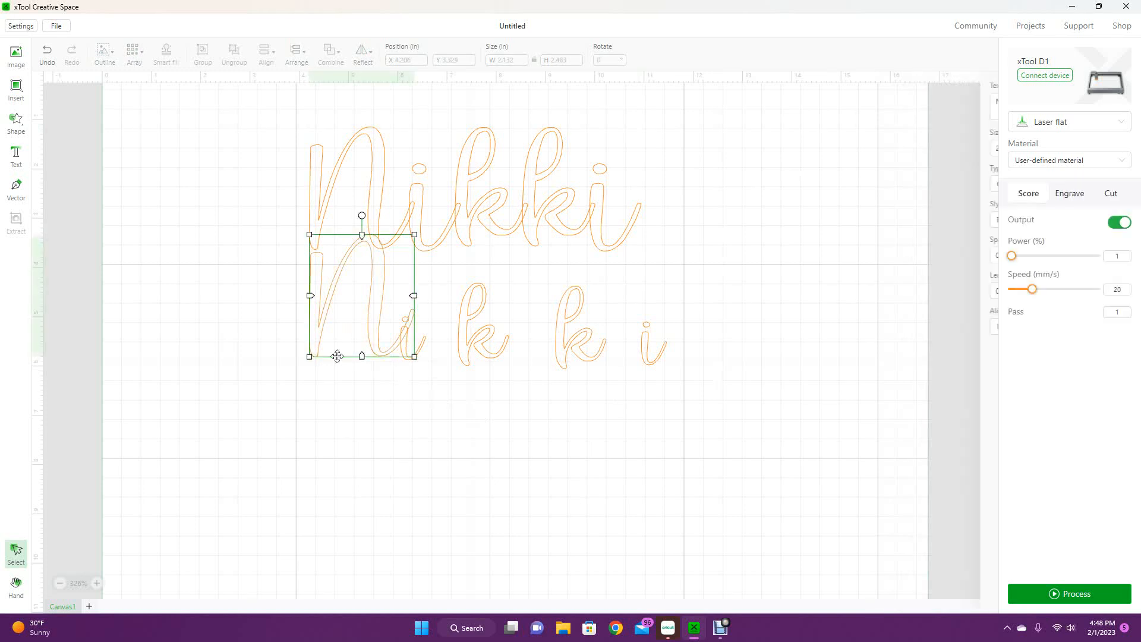
{"action": "double_click", "coordinate": [979, 148]}
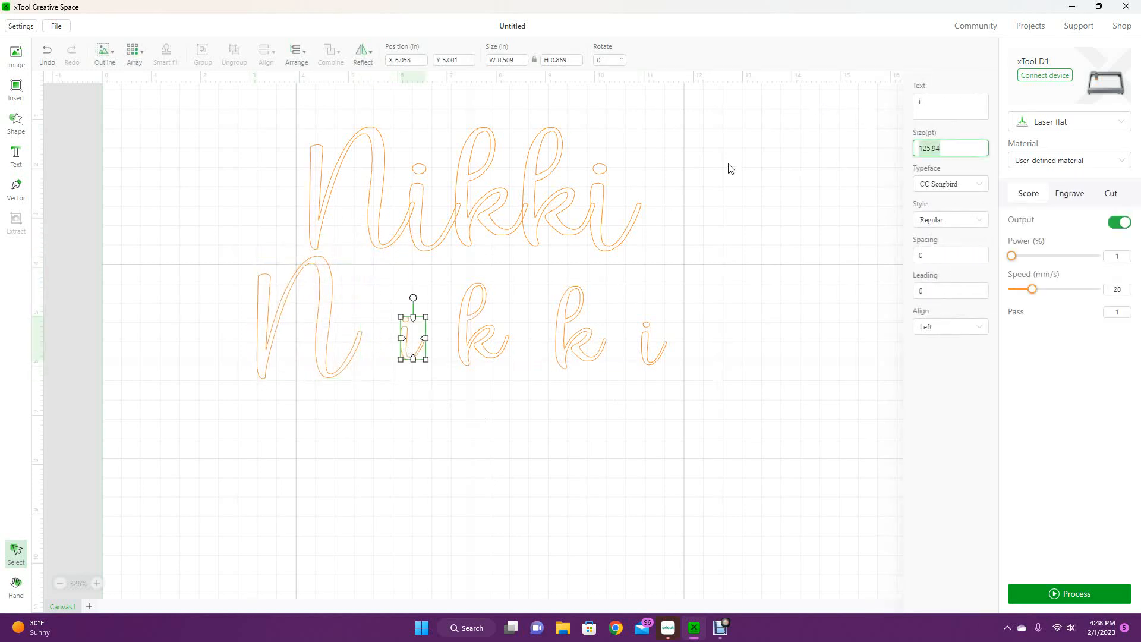
{"action": "type", "text": "257"}
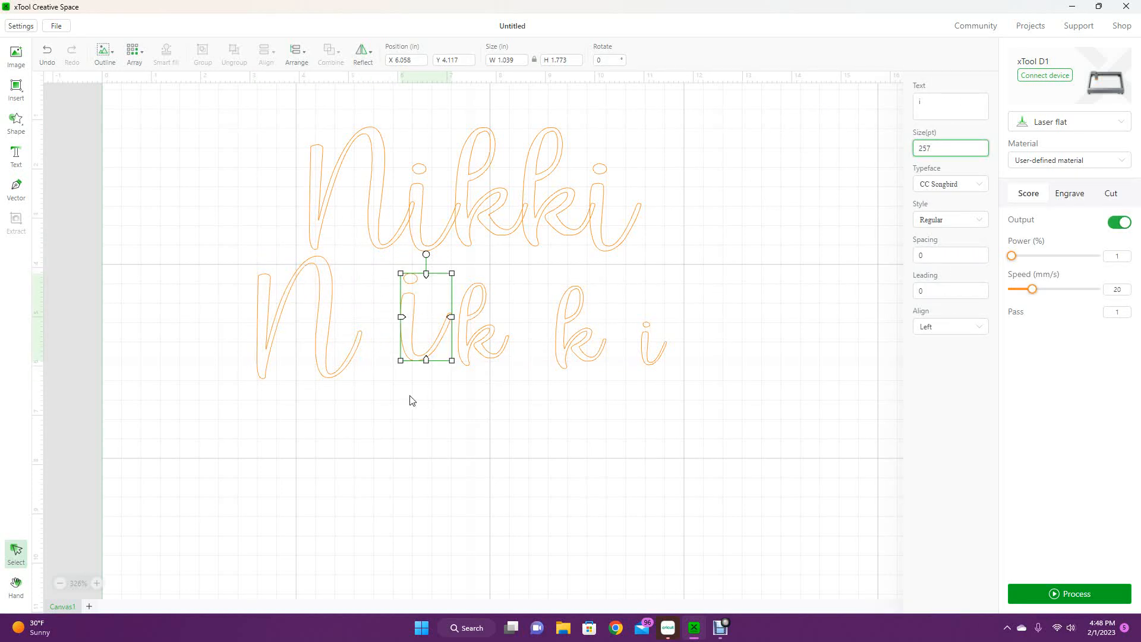
- Set the font size of both separate k letters to 257 pt
{"action": "left_click", "coordinate": [472, 356]}
{"action": "double_click", "coordinate": [949, 149]}
{"action": "type", "text": "257"}
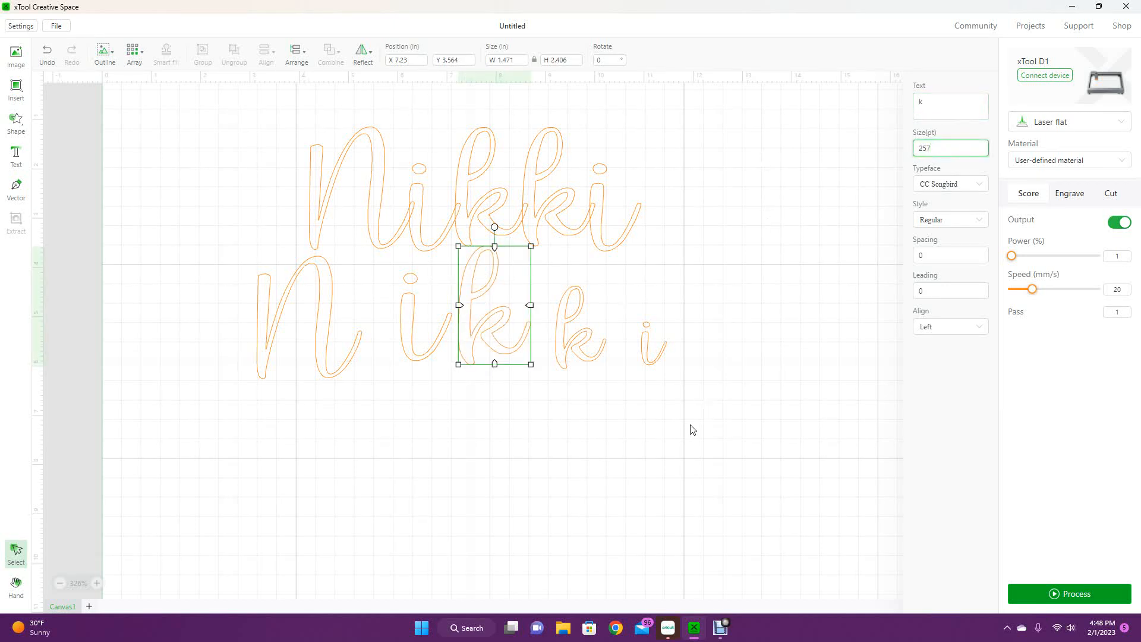
{"action": "left_click", "coordinate": [692, 429]}
{"action": "left_click", "coordinate": [583, 349]}
{"action": "double_click", "coordinate": [944, 149]}
{"action": "type", "text": "257"}
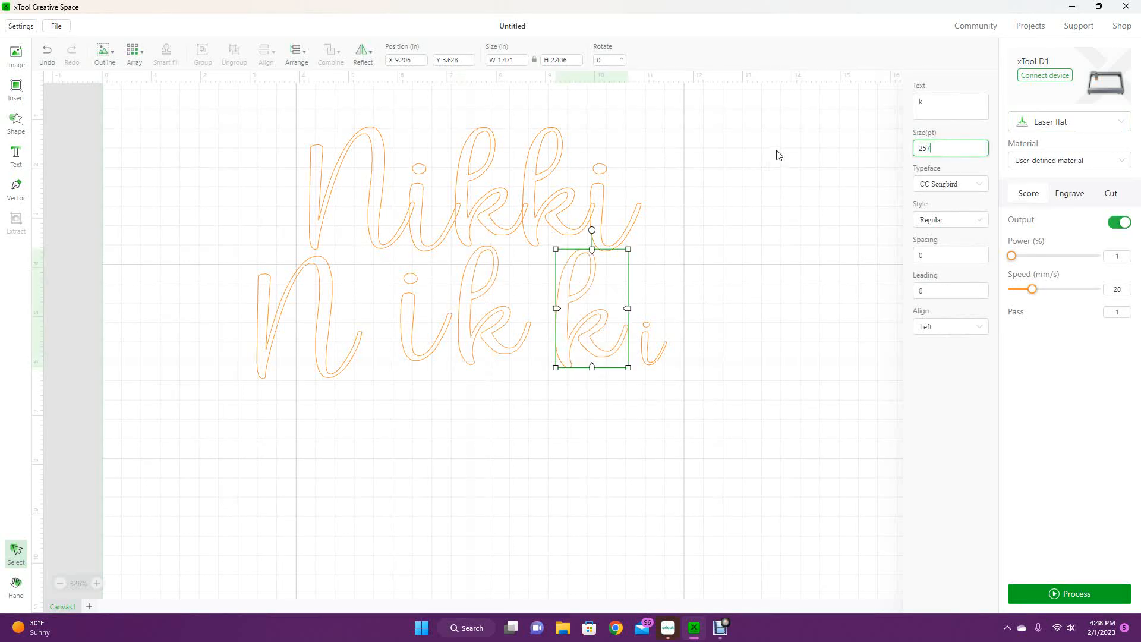
{"action": "left_click", "coordinate": [665, 397]}
- Set the font size of the last separate i to 257 pt
{"action": "left_click", "coordinate": [650, 348]}
{"action": "double_click", "coordinate": [961, 148]}
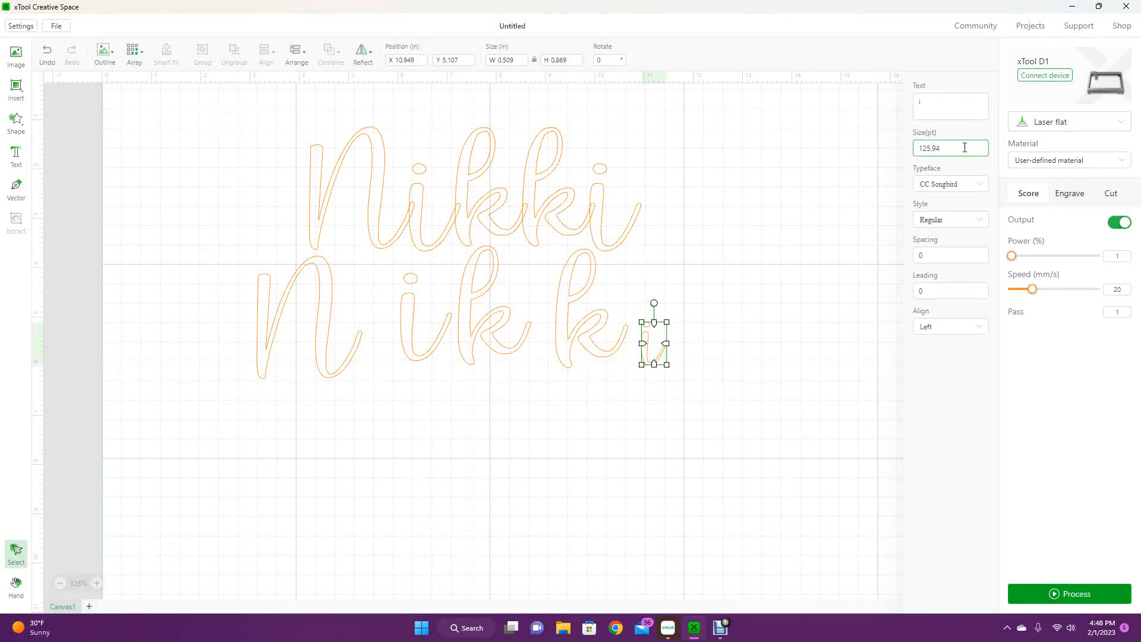
{"action": "type", "text": "257"}
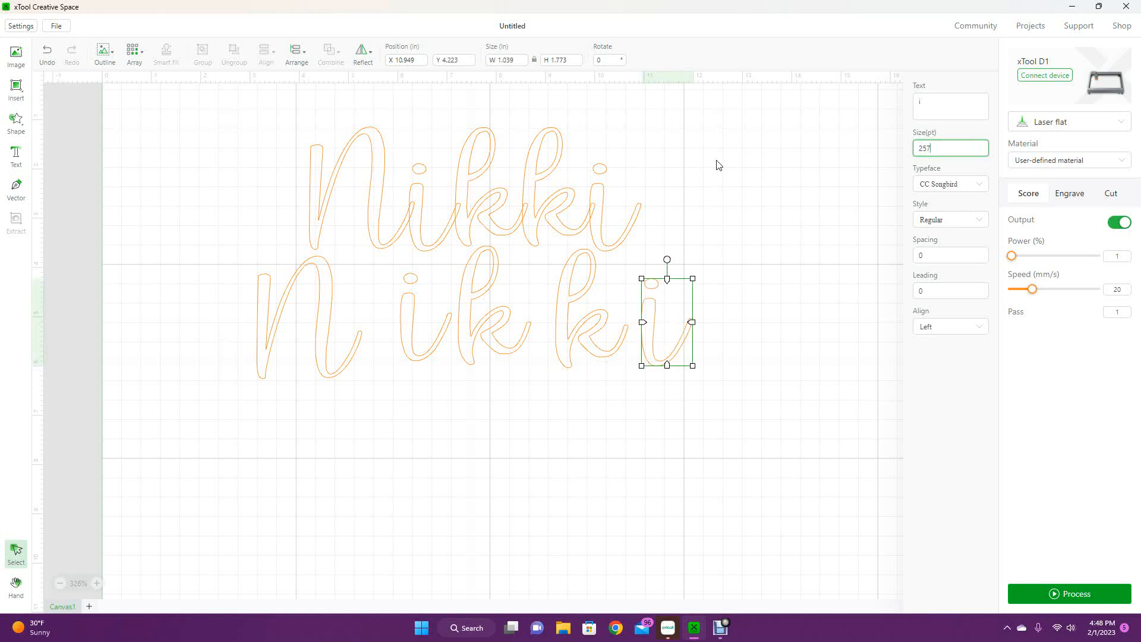
{"action": "left_click", "coordinate": [658, 555]}
- Move the complete name to about X 3.945, Y 0.92 in and lay the separate N over its first letter
{"action": "mouse_move", "coordinate": [448, 191]}
{"action": "left_mouse_down"}
{"action": "mouse_move", "coordinate": [425, 173]}
{"action": "mouse_move", "coordinate": [433, 163]}
{"action": "mouse_move", "coordinate": [433, 176]}
{"action": "left_mouse_up"}
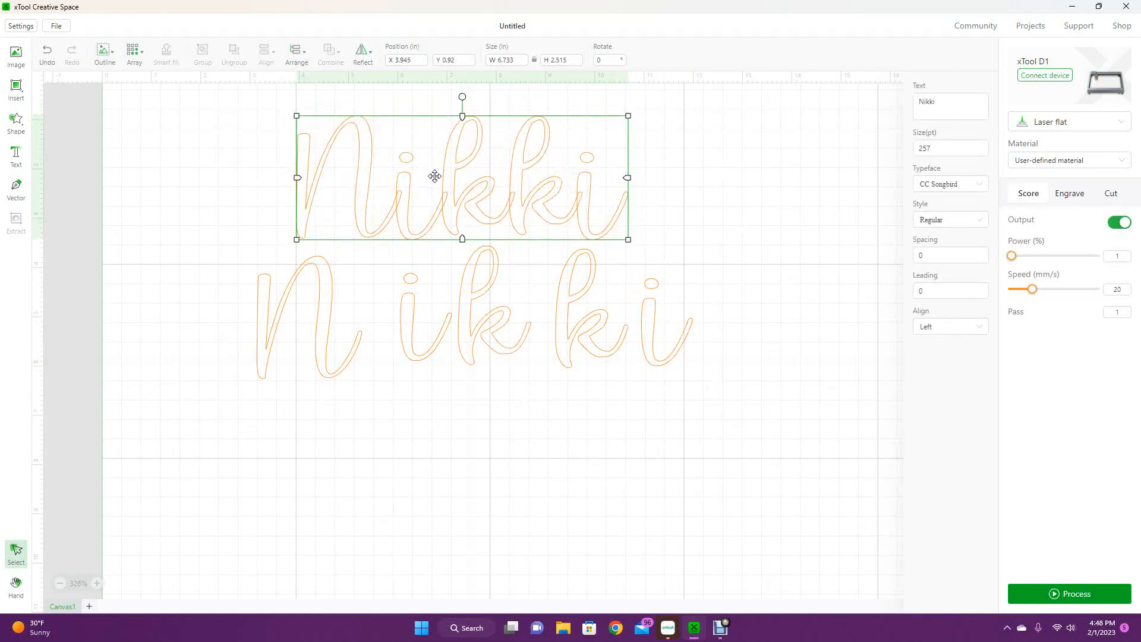
{"action": "left_click", "coordinate": [359, 388]}
{"action": "left_click_drag", "start_coordinate": [326, 341], "coordinate": [362, 202]}
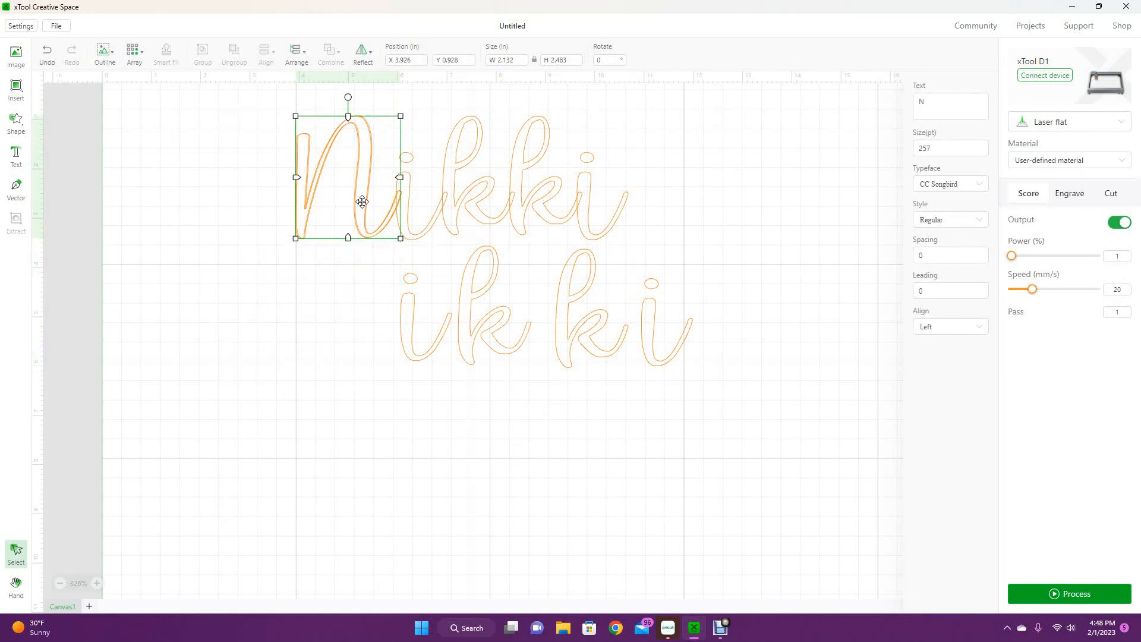
- Lay the separate i, k, k and i over the matching letters of the complete name
{"action": "left_click_drag", "start_coordinate": [445, 331], "coordinate": [421, 225]}
{"action": "left_click_drag", "start_coordinate": [470, 322], "coordinate": [464, 200]}
{"action": "left_click_drag", "start_coordinate": [592, 349], "coordinate": [546, 214]}
{"action": "left_click_drag", "start_coordinate": [664, 360], "coordinate": [599, 233]}
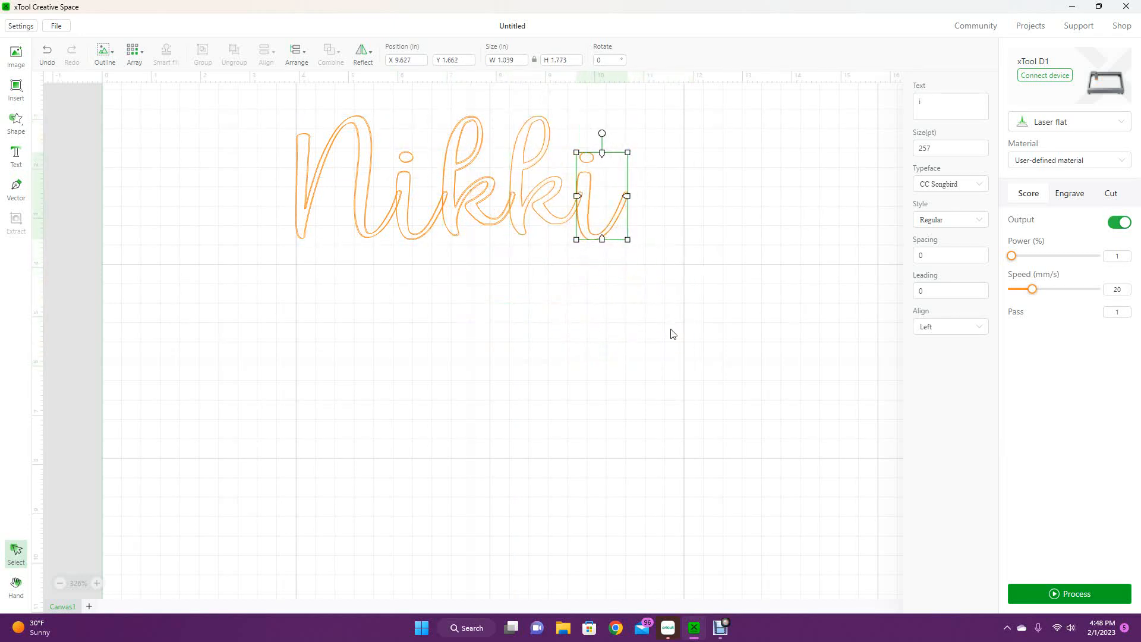
{"action": "left_click", "coordinate": [672, 334]}
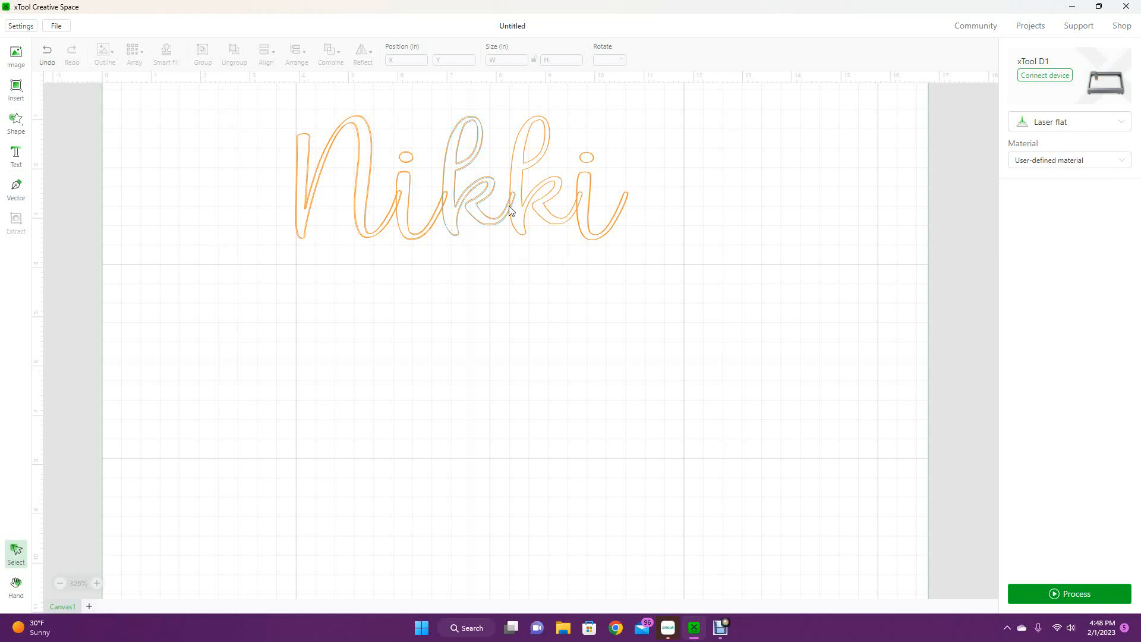
- Nudge the first separate k left and up, and the first separate i down, to align them with the name underneath
{"action": "left_click", "coordinate": [491, 221]}
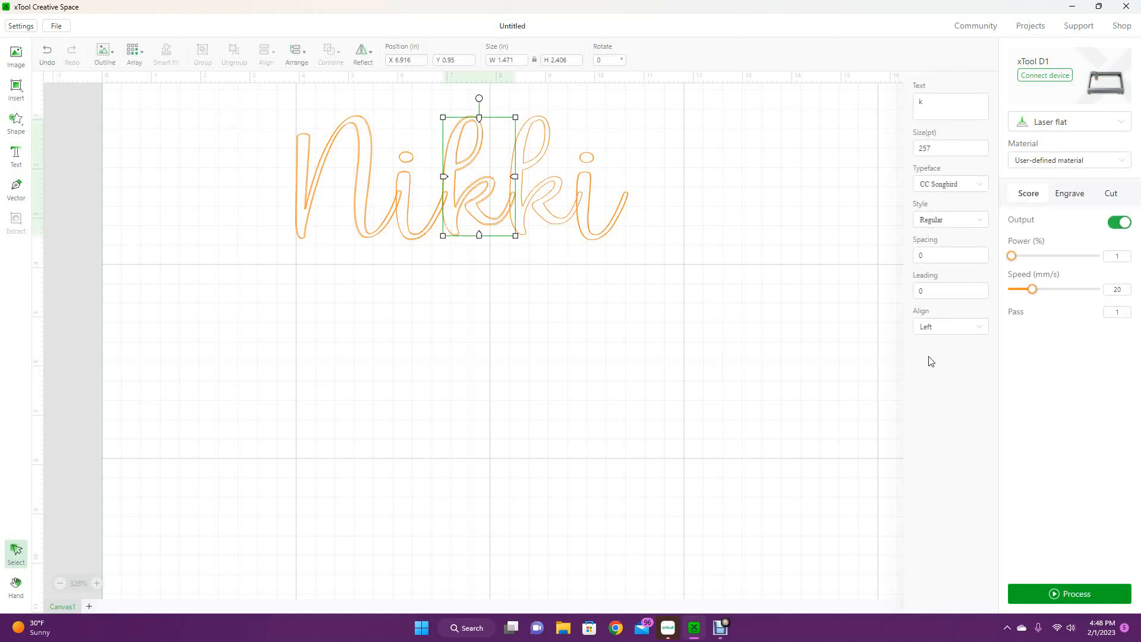
{"action": "key", "text": "Left"}
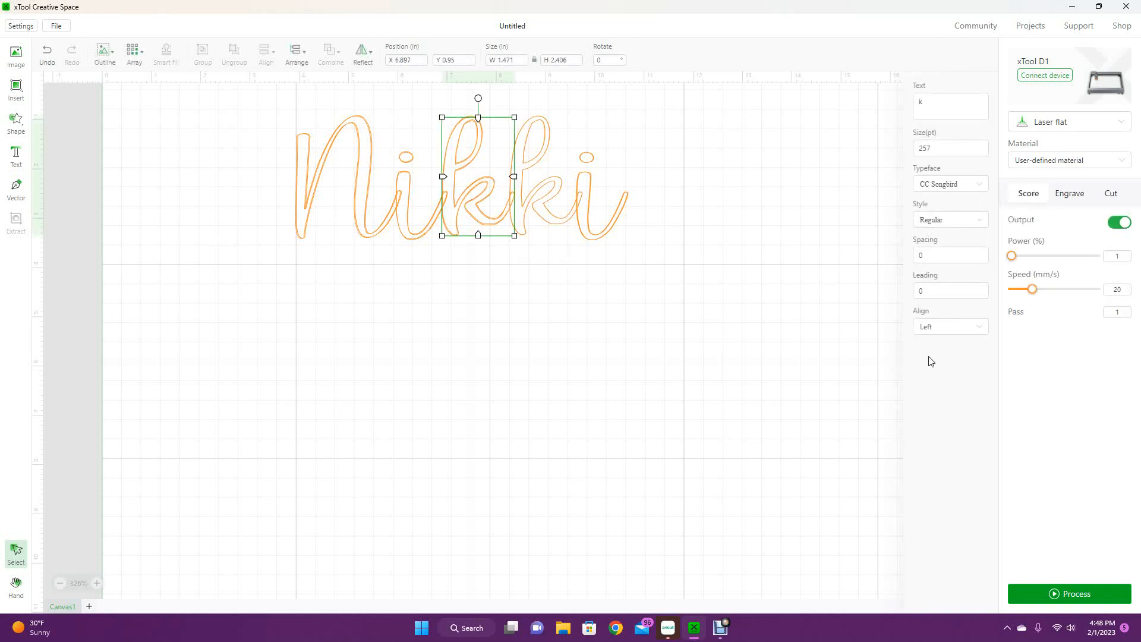
{"action": "key", "text": "Up"}
{"action": "left_click", "coordinate": [414, 240]}
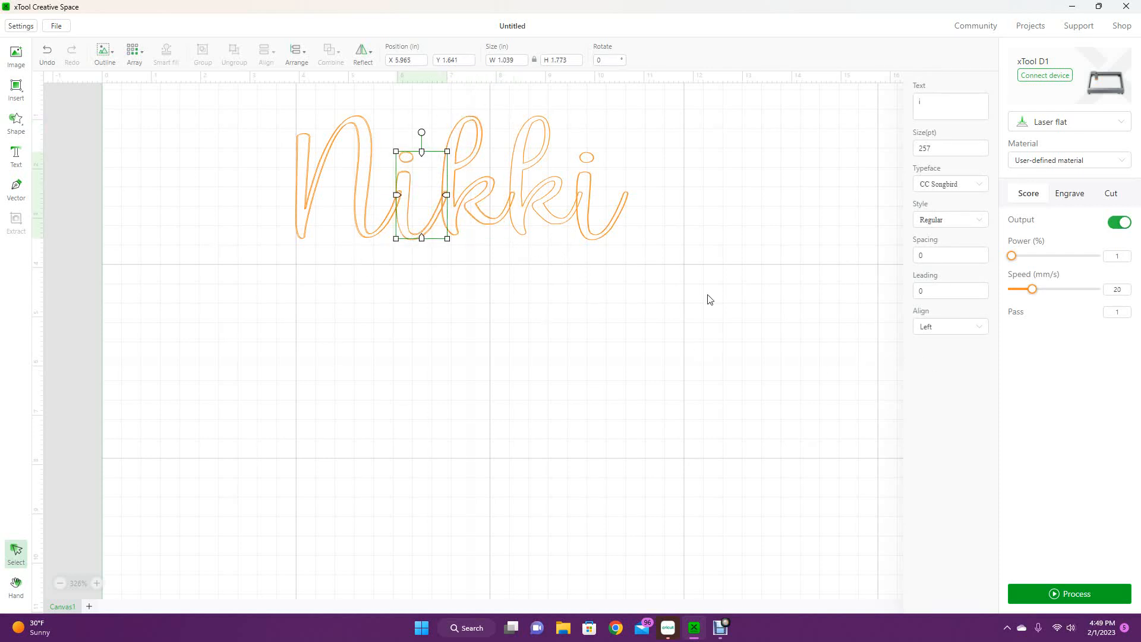
{"action": "key", "text": "Down"}
{"action": "left_click", "coordinate": [333, 257]}
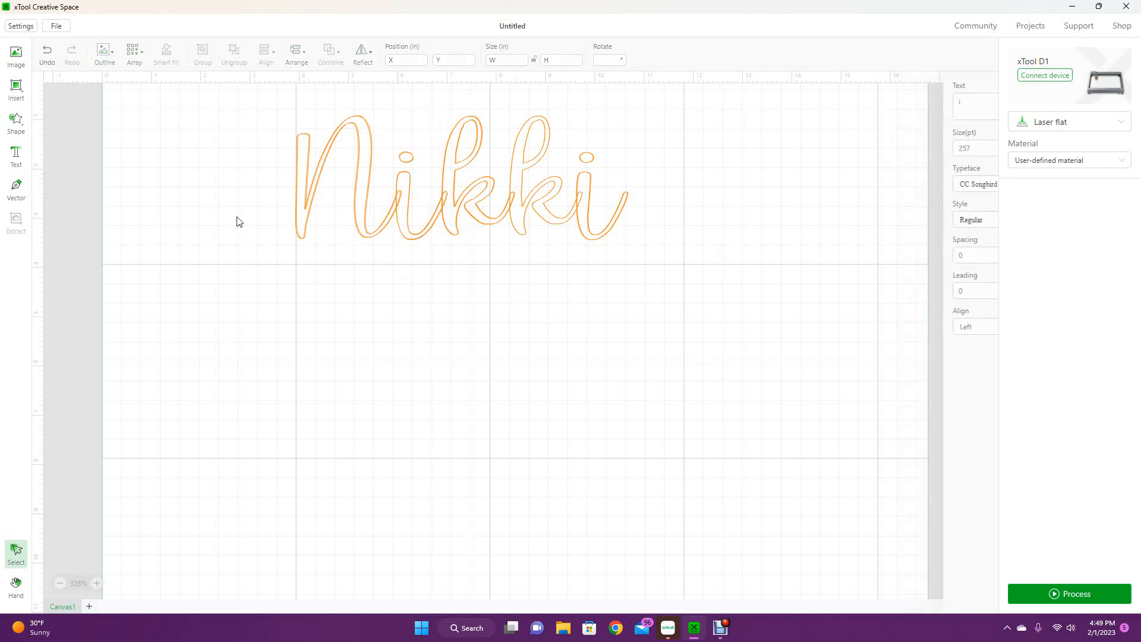
- Nudge the separate N to X 3.93, Y 0.916 in to align it with the name's first letter
{"action": "left_click", "coordinate": [367, 219]}
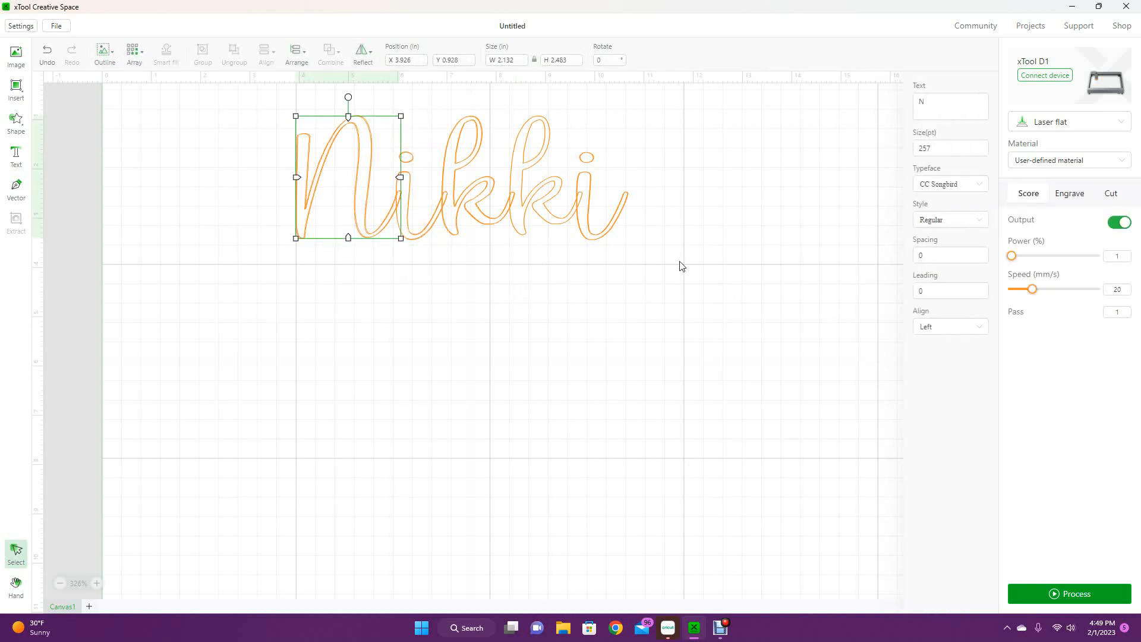
{"action": "key", "text": "Down"}
{"action": "key", "text": "Right"}
{"action": "key", "text": "Up"}
{"action": "key", "text": "Up"}
{"action": "key", "text": "Up"}
{"action": "key", "text": "Up"}
{"action": "left_click", "coordinate": [605, 295]}
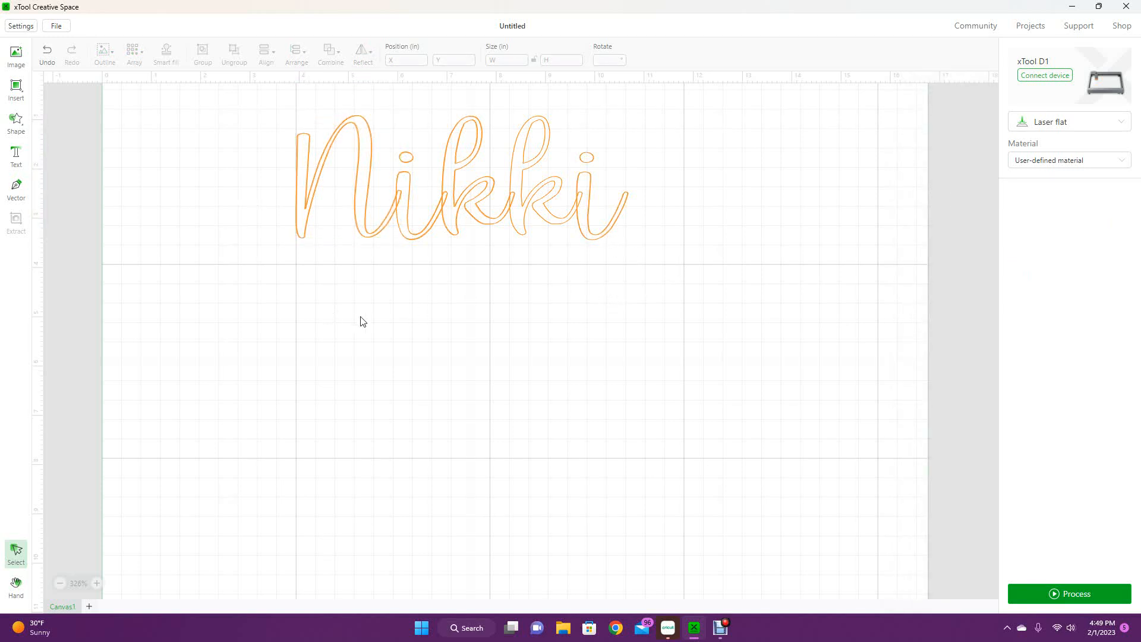
{"action": "left_click", "coordinate": [308, 211]}
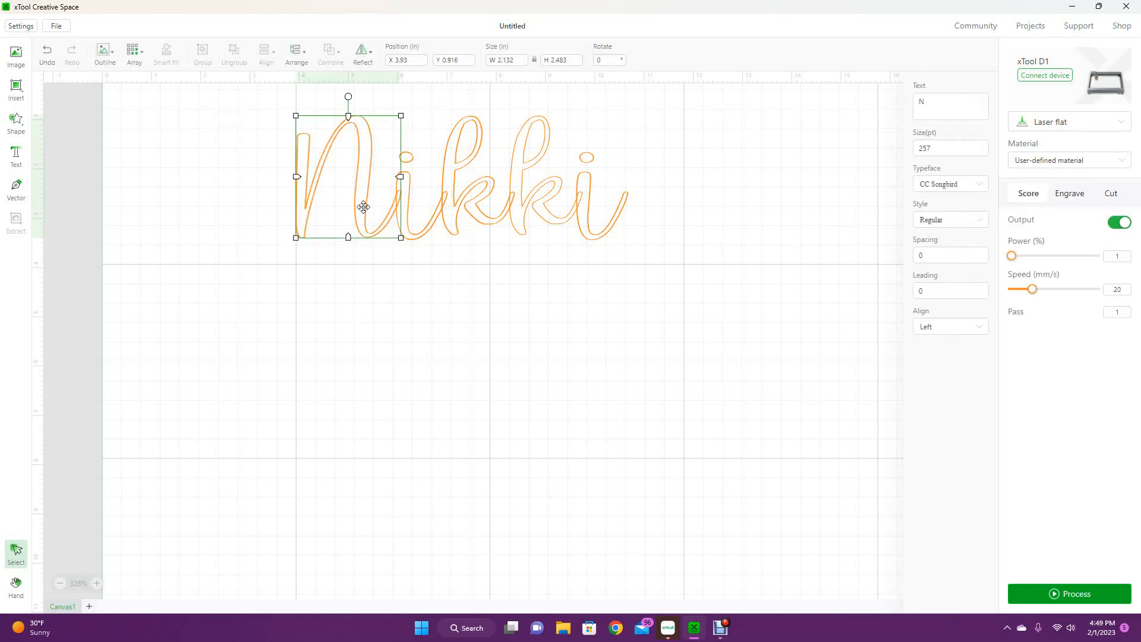
- Unite the separate N, i, k, k and i into a single shape
{"action": "left_click", "coordinate": [470, 212], "text": "shift"}
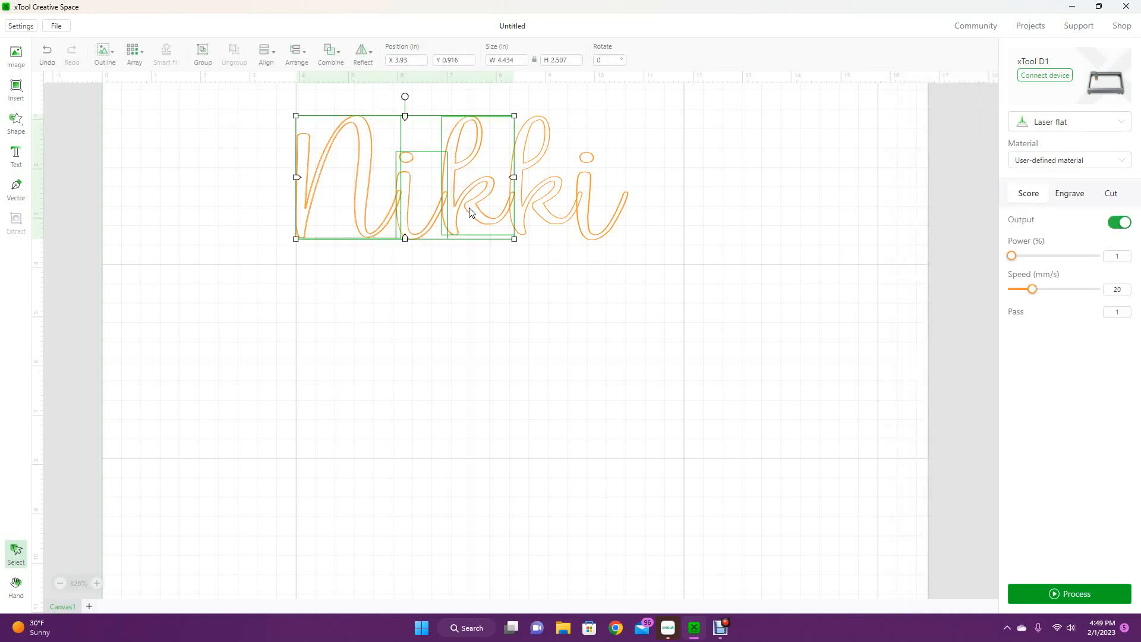
{"action": "left_click", "coordinate": [546, 214], "text": "shift"}
{"action": "left_click", "coordinate": [597, 237], "text": "shift"}
{"action": "left_click", "coordinate": [345, 57]}
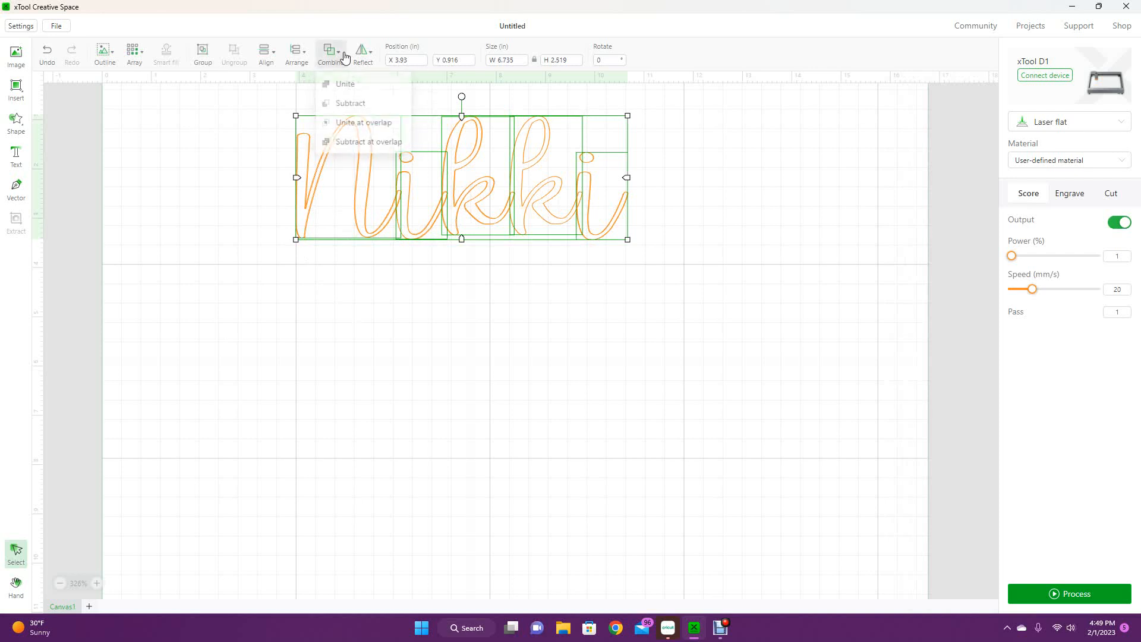
{"action": "left_click", "coordinate": [347, 85]}
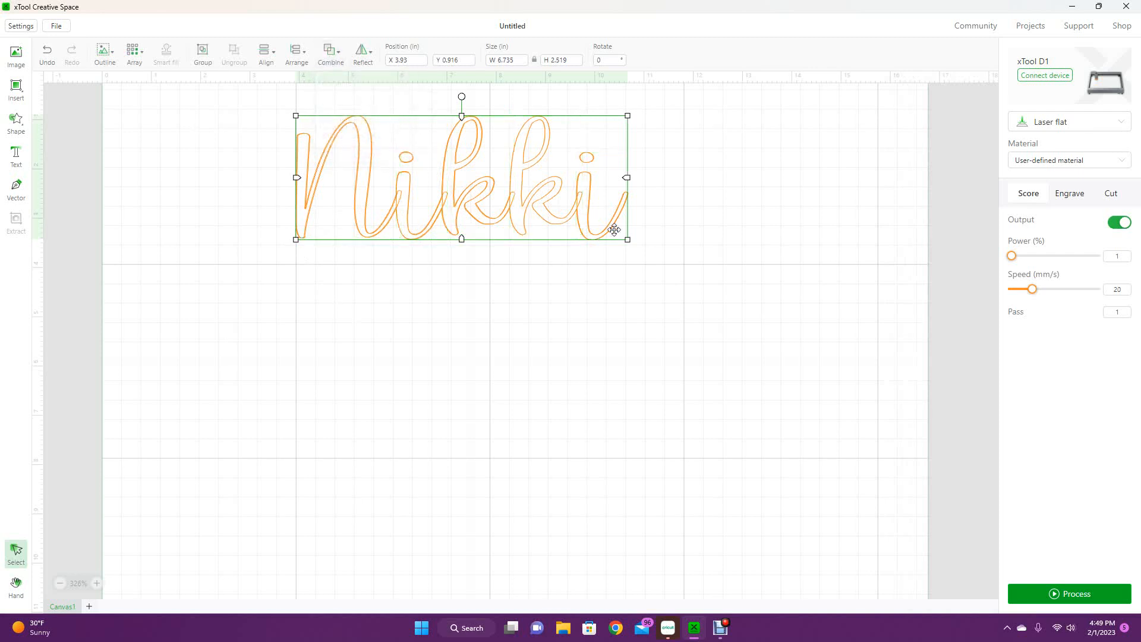
- Move the united name below the complete copy, to X 3.945, Y 4.367 in
{"action": "left_click_drag", "start_coordinate": [468, 202], "coordinate": [469, 370]}
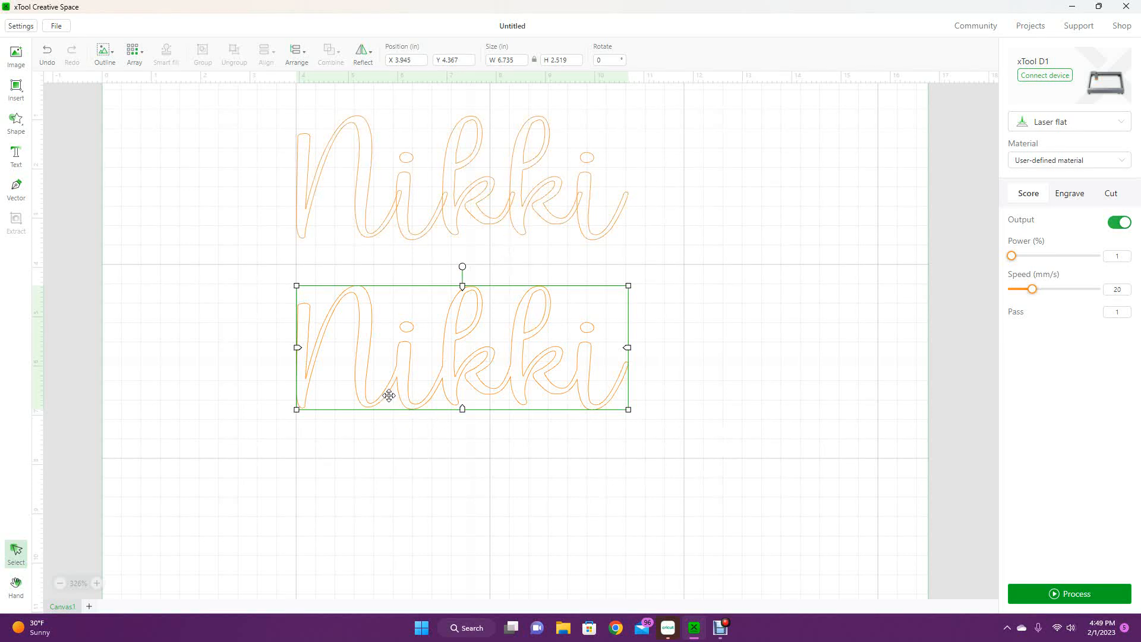
{"action": "left_click", "coordinate": [462, 496]}
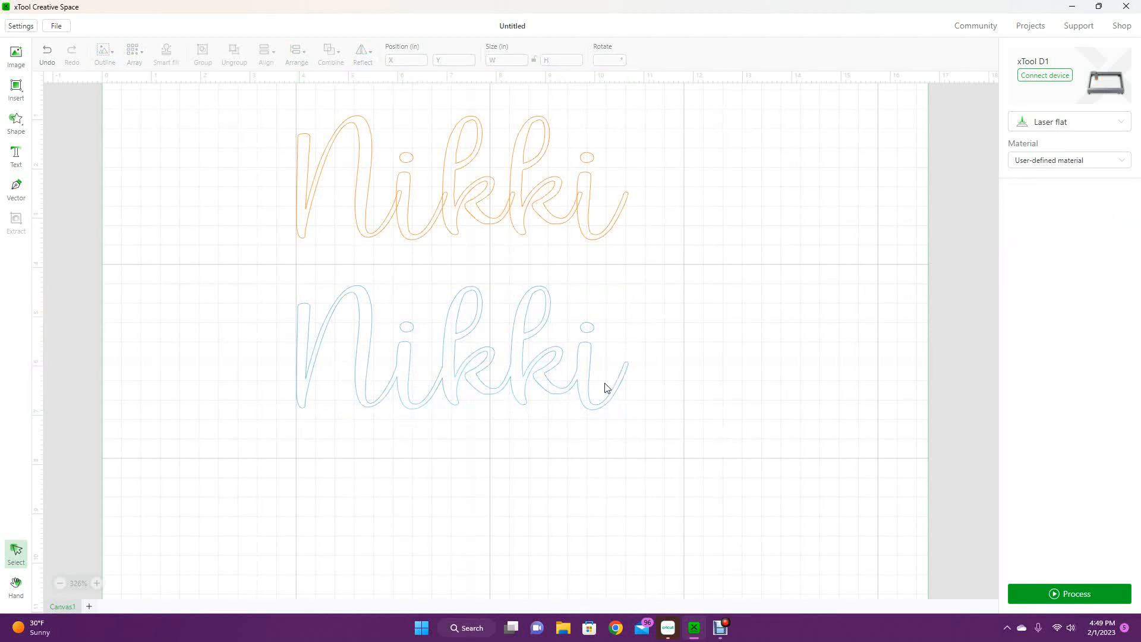
{"action": "left_click", "coordinate": [394, 205]}
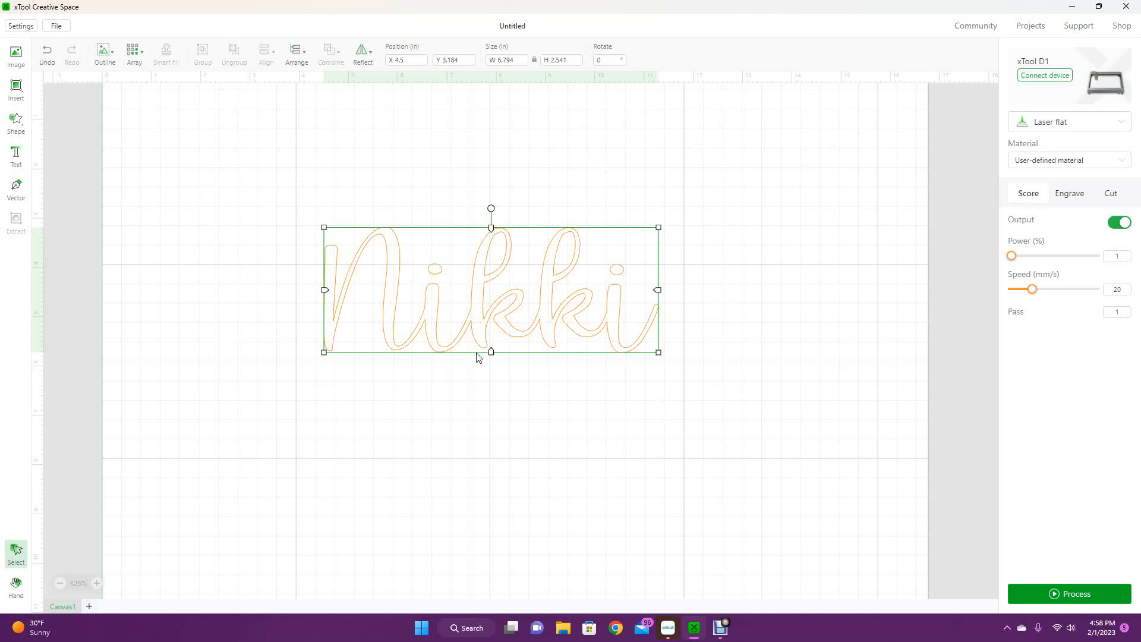
- Add an outline around the name with an offset distance of 0.106 in
{"action": "left_click", "coordinate": [459, 402]}
{"action": "left_click", "coordinate": [419, 348]}
{"action": "left_click", "coordinate": [104, 59]}
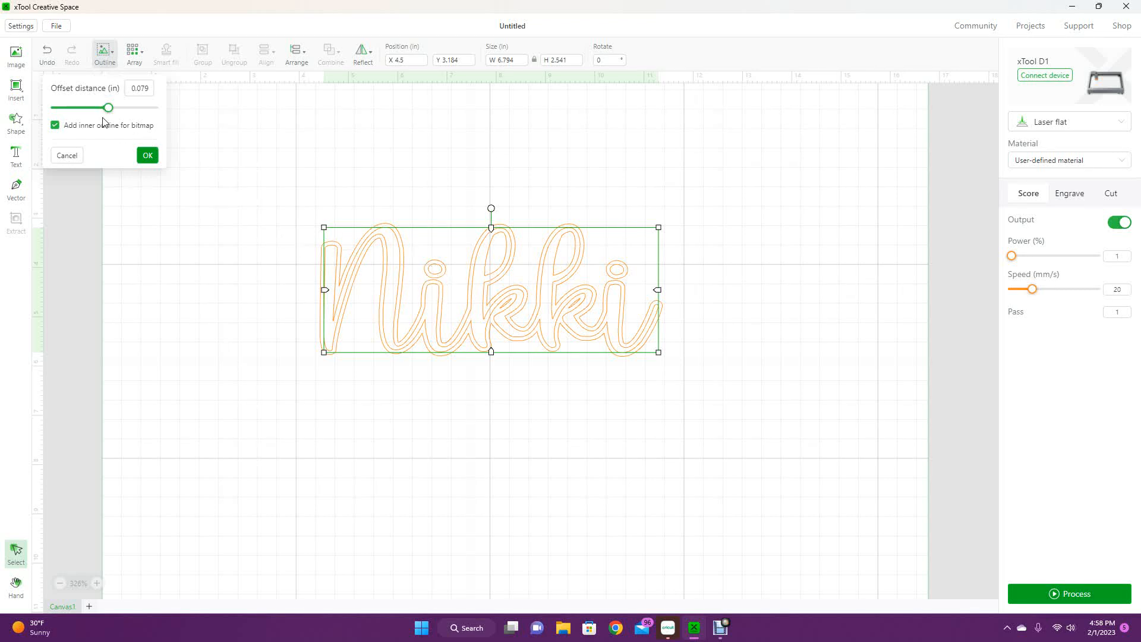
{"action": "mouse_move", "coordinate": [110, 113]}
{"action": "left_click_drag", "start_coordinate": [109, 113], "coordinate": [110, 113]}
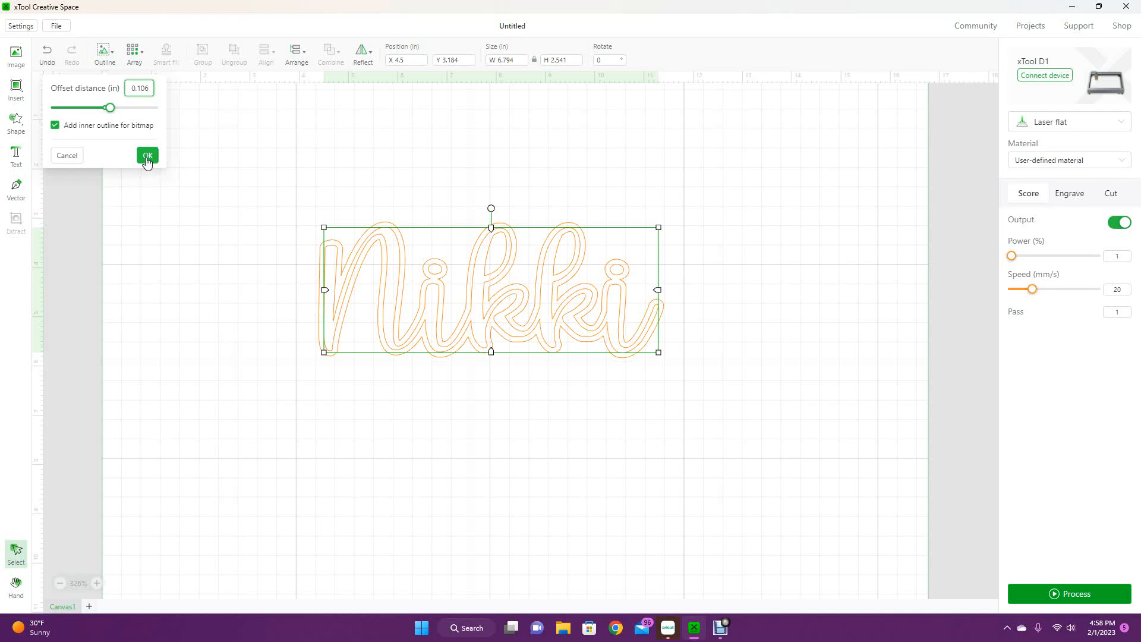
{"action": "left_click", "coordinate": [147, 157]}
- Move the offset outline below the original name, to about X 4.382, Y 6.336 in
{"action": "left_click_drag", "start_coordinate": [515, 334], "coordinate": [516, 495]}
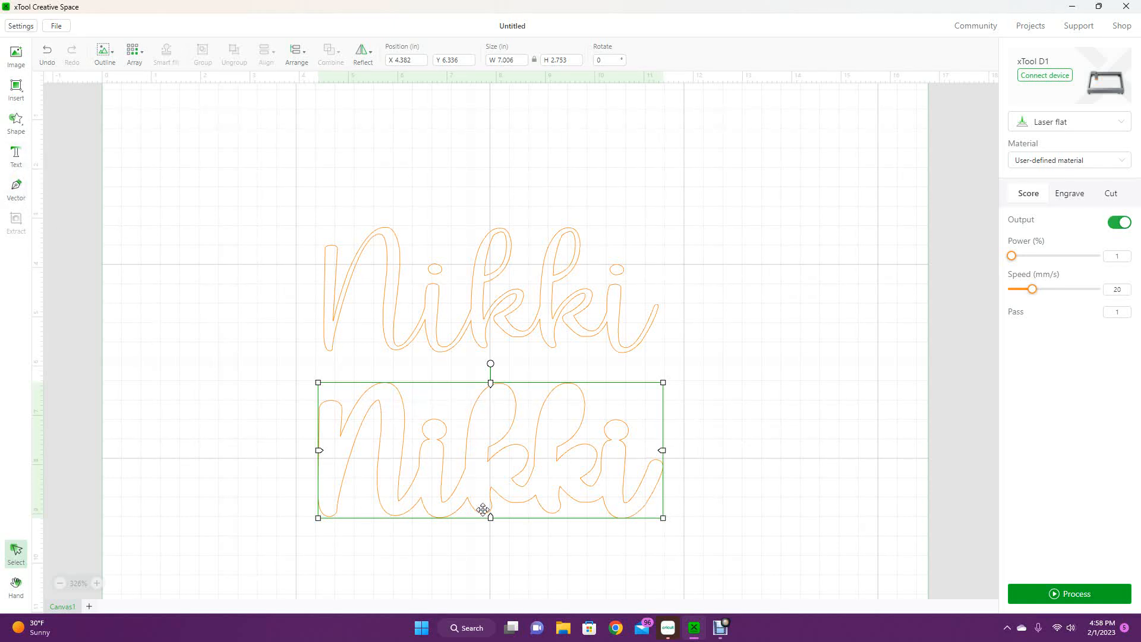
{"action": "left_click", "coordinate": [749, 429]}
{"action": "left_click", "coordinate": [401, 464]}
- Add a circle, shrink it to about 0.613 in, and place it overlapping the outer edge of the outlined N
{"action": "left_click", "coordinate": [17, 132]}
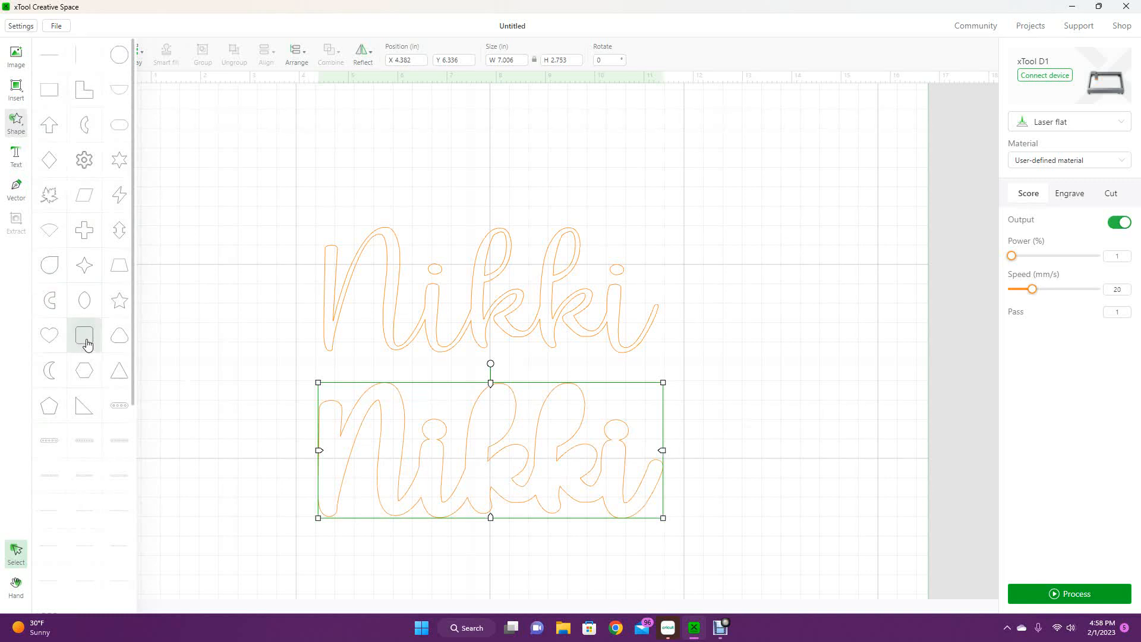
{"action": "left_click", "coordinate": [119, 54]}
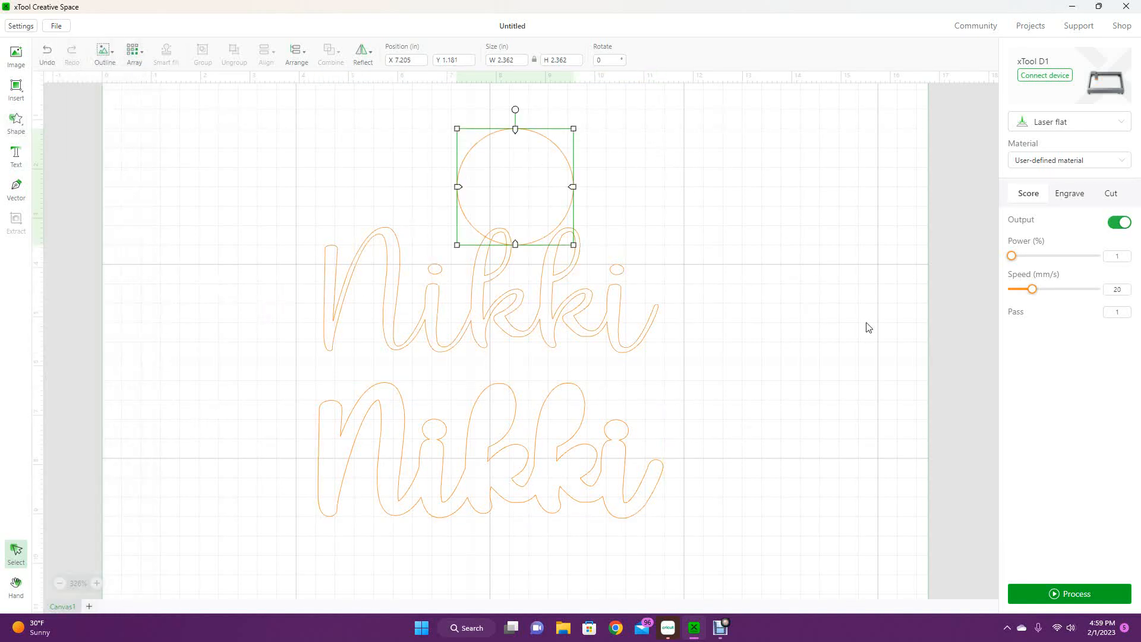
{"action": "left_click_drag", "start_coordinate": [537, 153], "coordinate": [286, 426]}
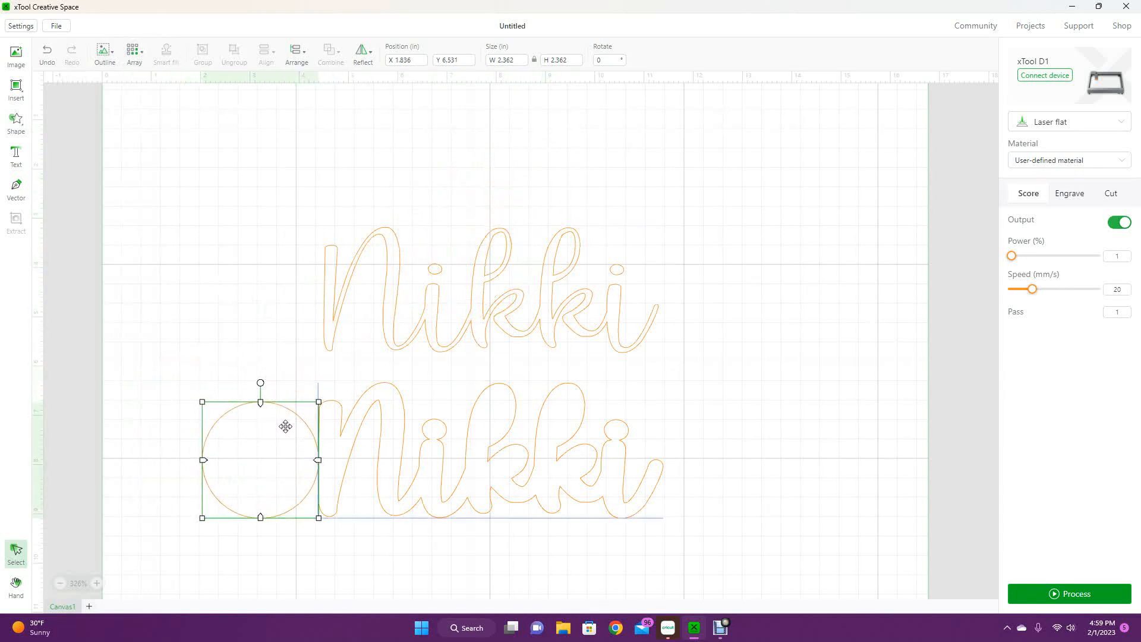
{"action": "left_click", "coordinate": [200, 400]}
{"action": "left_click", "coordinate": [227, 425]}
{"action": "left_click_drag", "start_coordinate": [202, 403], "coordinate": [304, 470]}
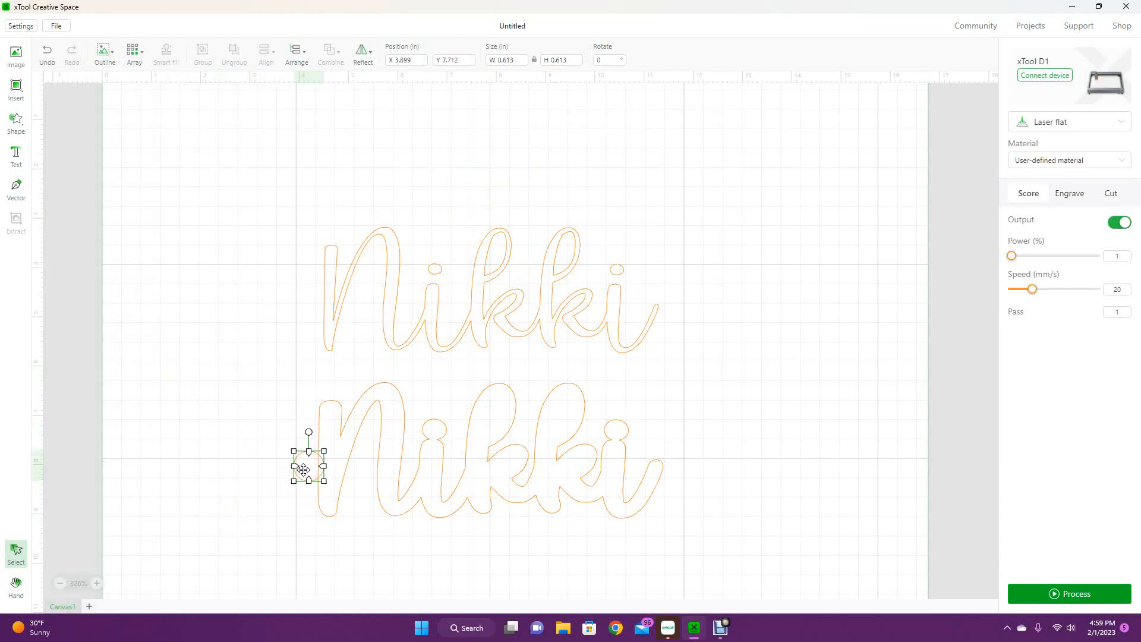
- Align the small circle and the outlined name on their vertical centers
{"action": "left_click", "coordinate": [346, 529]}
{"action": "left_click_drag", "start_coordinate": [395, 539], "coordinate": [298, 433]}
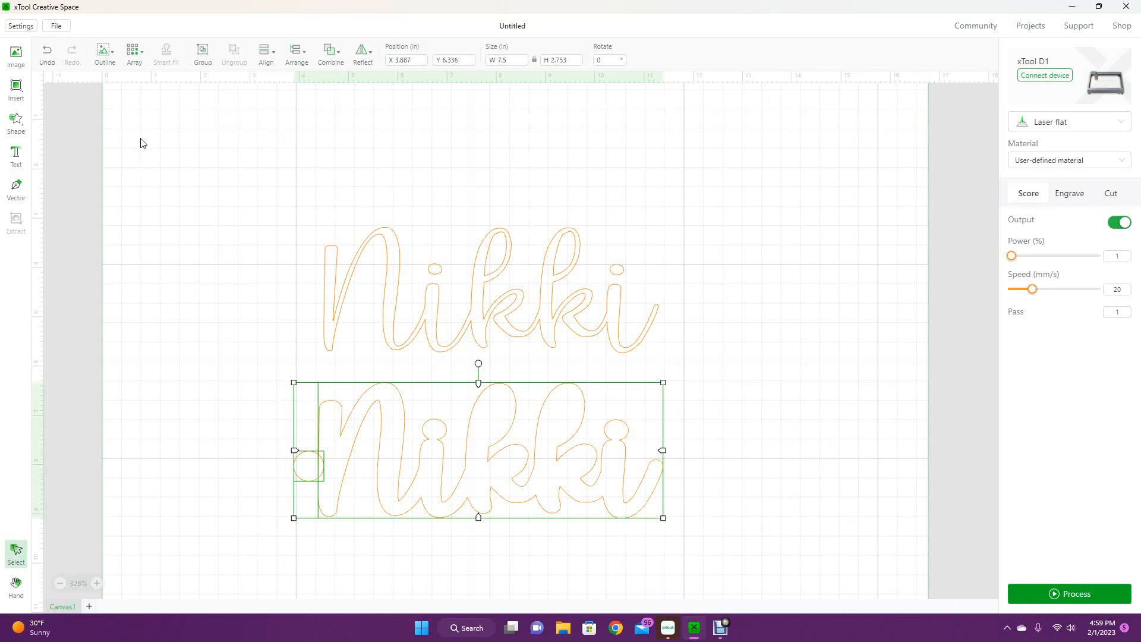
{"action": "left_click", "coordinate": [295, 54]}
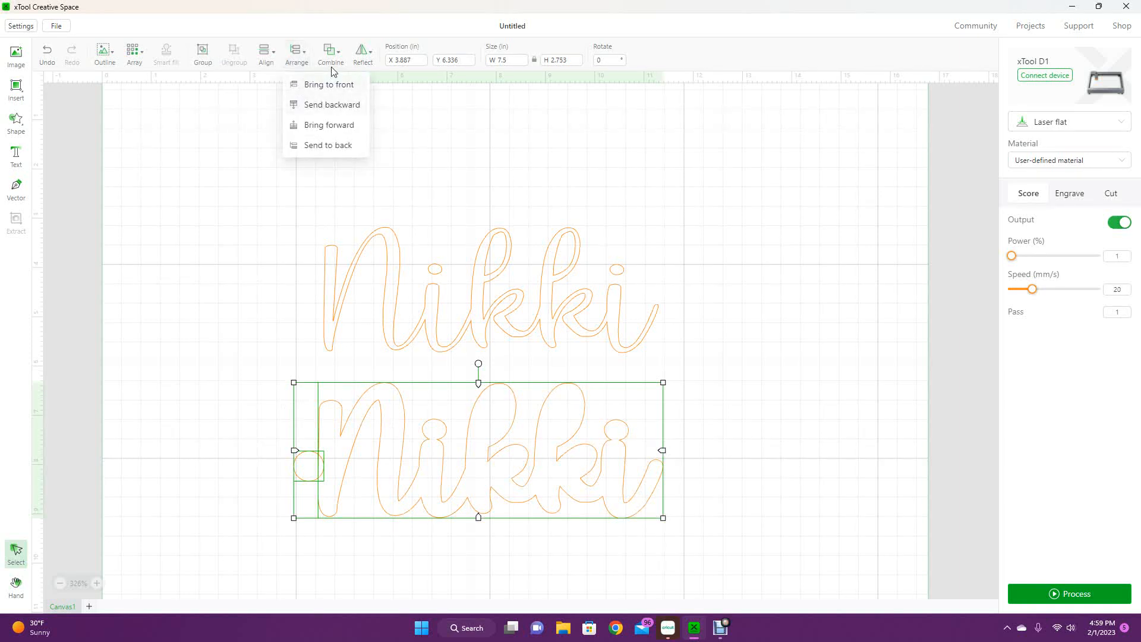
{"action": "left_click", "coordinate": [267, 55]}
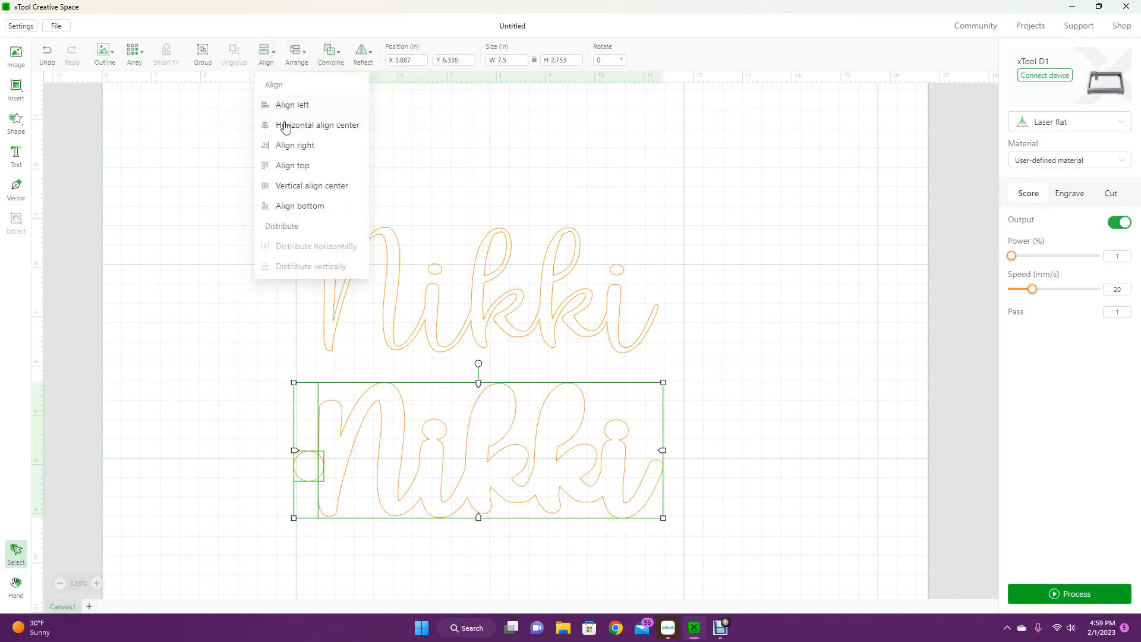
{"action": "left_click", "coordinate": [279, 187]}
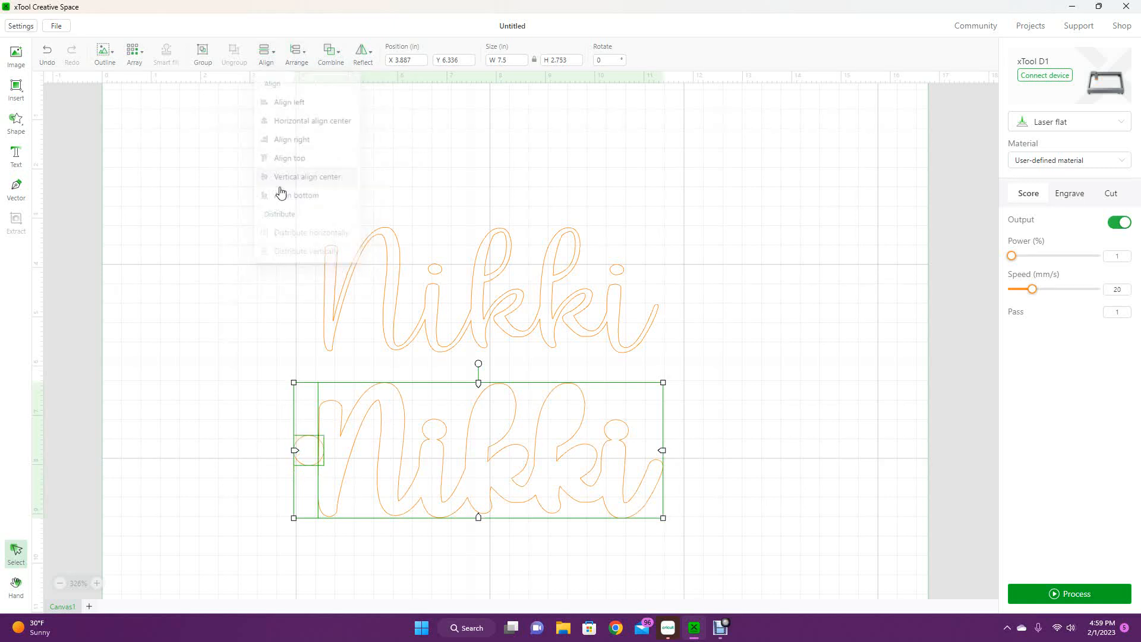
{"action": "left_click", "coordinate": [188, 349]}
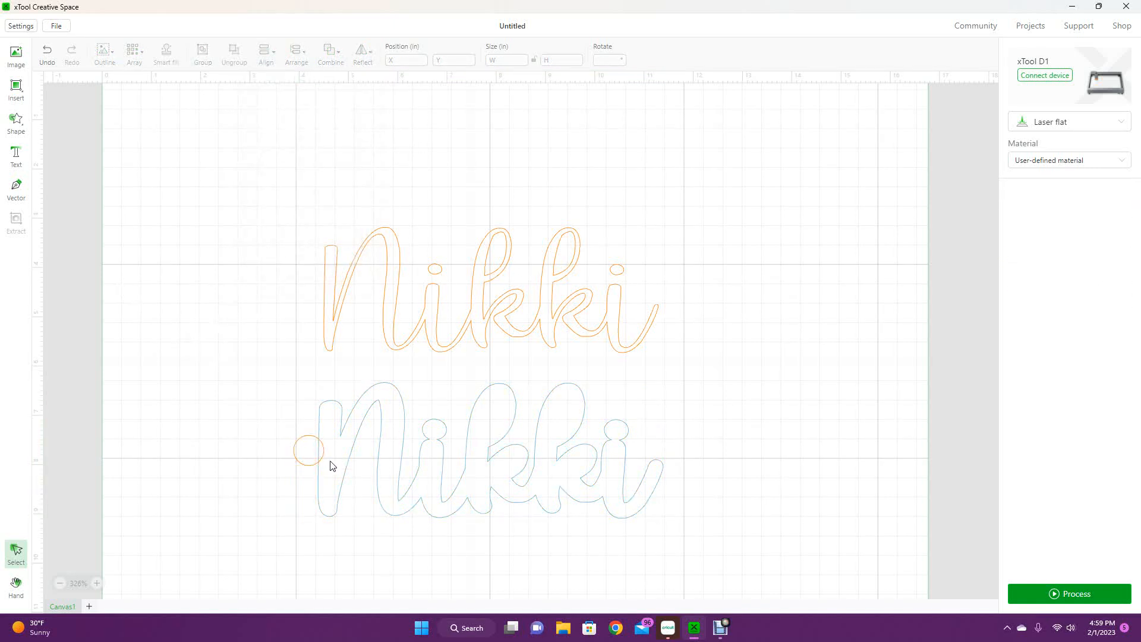
- Unite the small circle with the outlined name to form a keyring tab
{"action": "left_click_drag", "start_coordinate": [272, 418], "coordinate": [389, 491]}
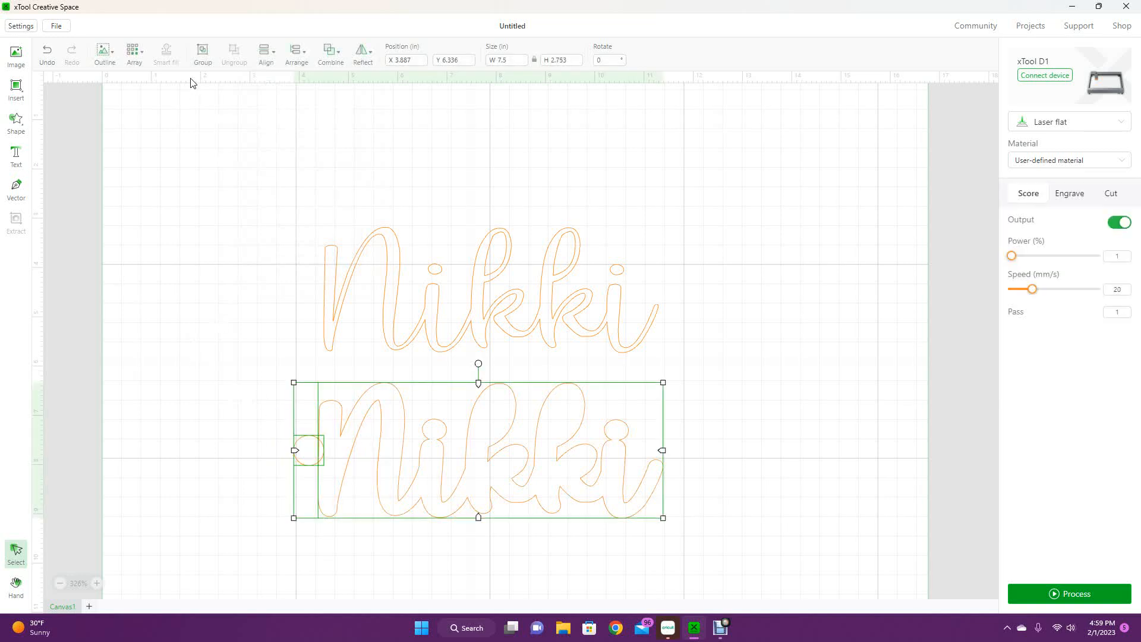
{"action": "left_click", "coordinate": [330, 52]}
{"action": "left_click", "coordinate": [333, 85]}
- Add a circle about 0.361 in wide as a hole inside the outlined name's tab, at about X 3.996, Y 7.532 in
{"action": "left_click", "coordinate": [17, 123]}
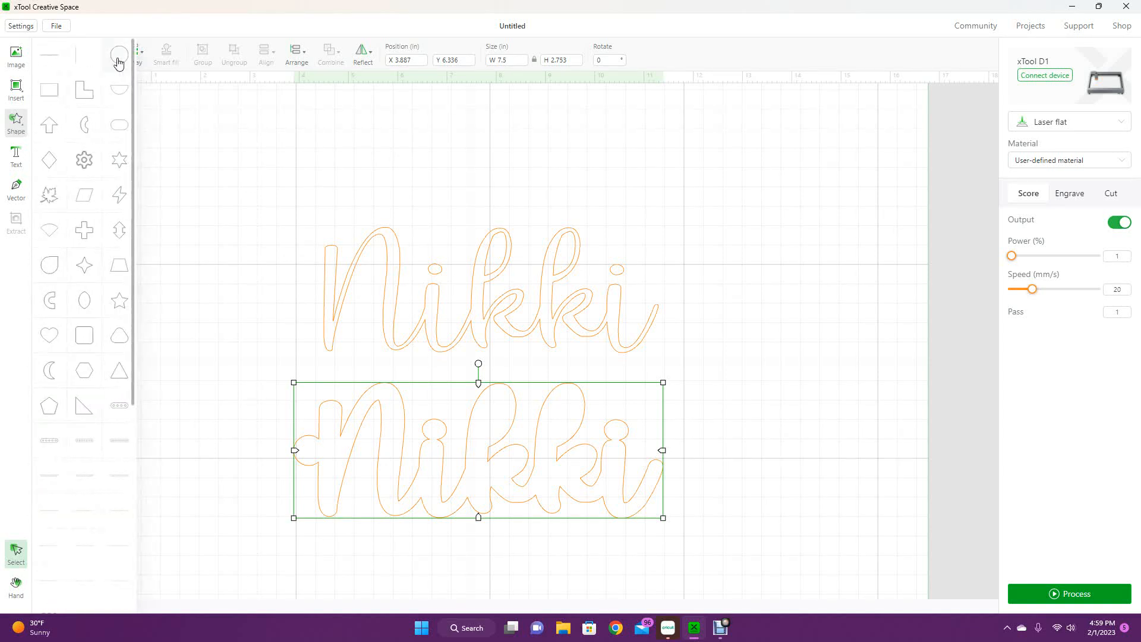
{"action": "left_click", "coordinate": [119, 55]}
{"action": "left_click_drag", "start_coordinate": [529, 158], "coordinate": [259, 334]}
{"action": "left_click_drag", "start_coordinate": [304, 421], "coordinate": [308, 450]}
{"action": "left_click", "coordinate": [196, 425]}
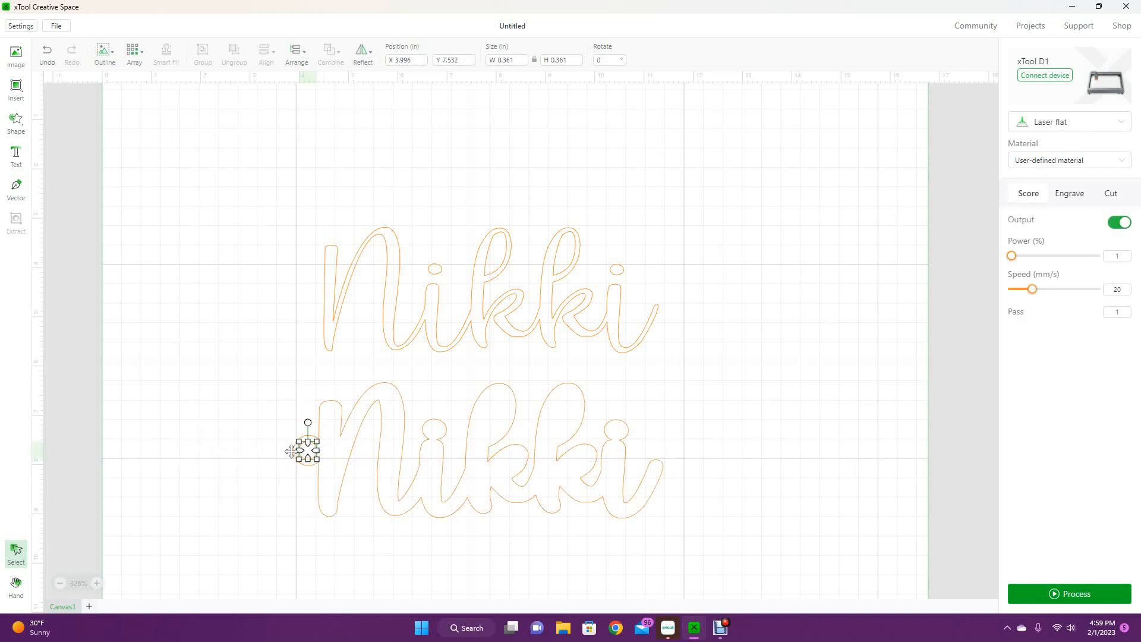
{"action": "left_click", "coordinate": [192, 432]}
{"action": "left_click", "coordinate": [317, 458]}
{"action": "left_click", "coordinate": [232, 381]}
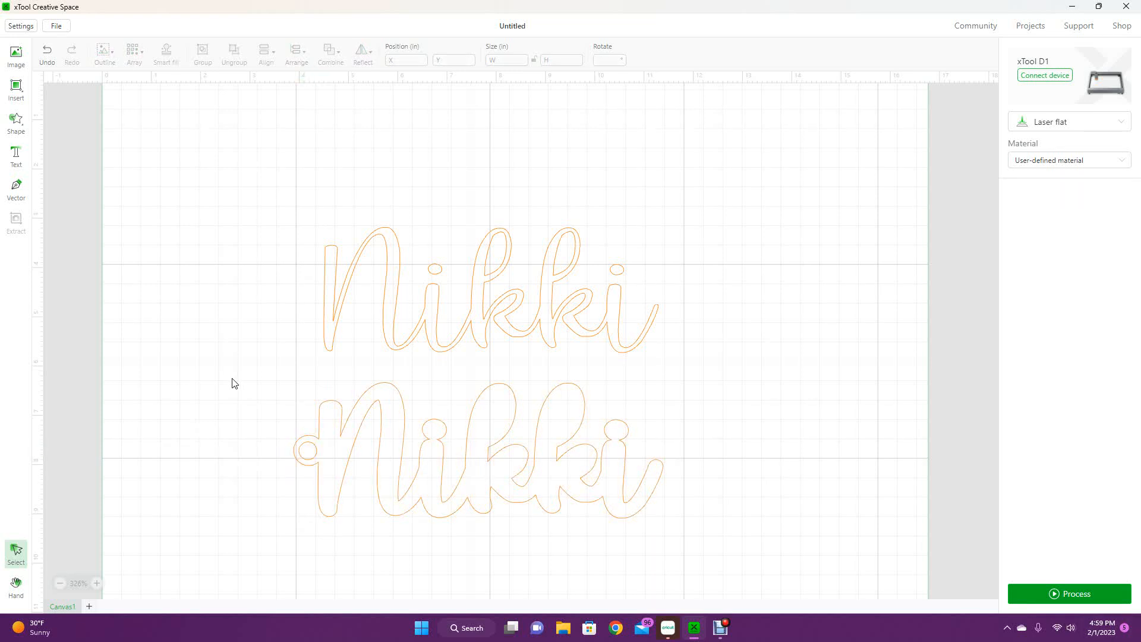